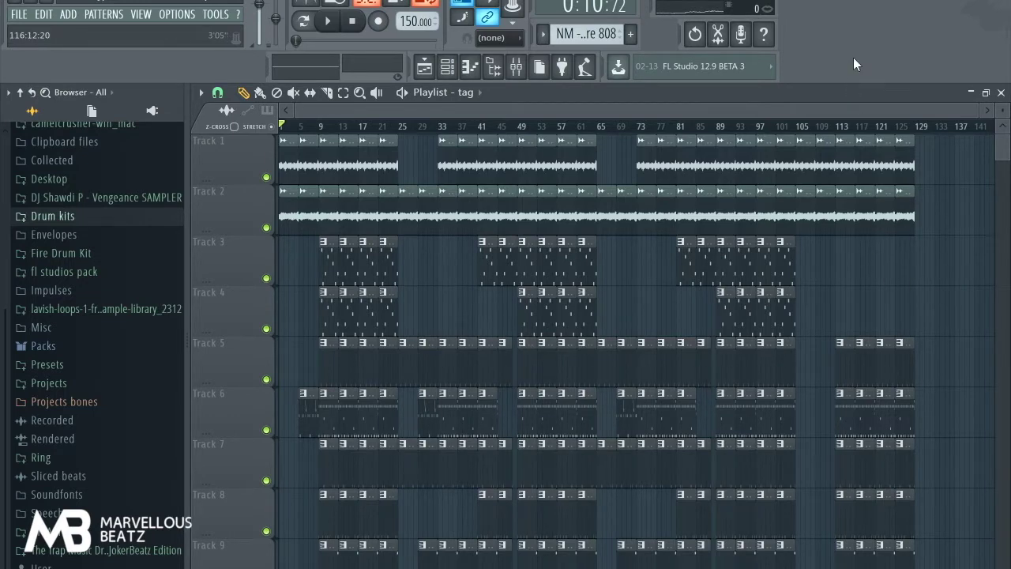
Select the Omnisphere pattern and show its notes in the piano roll
scroll(397, 220, "up", 3, "ctrl")
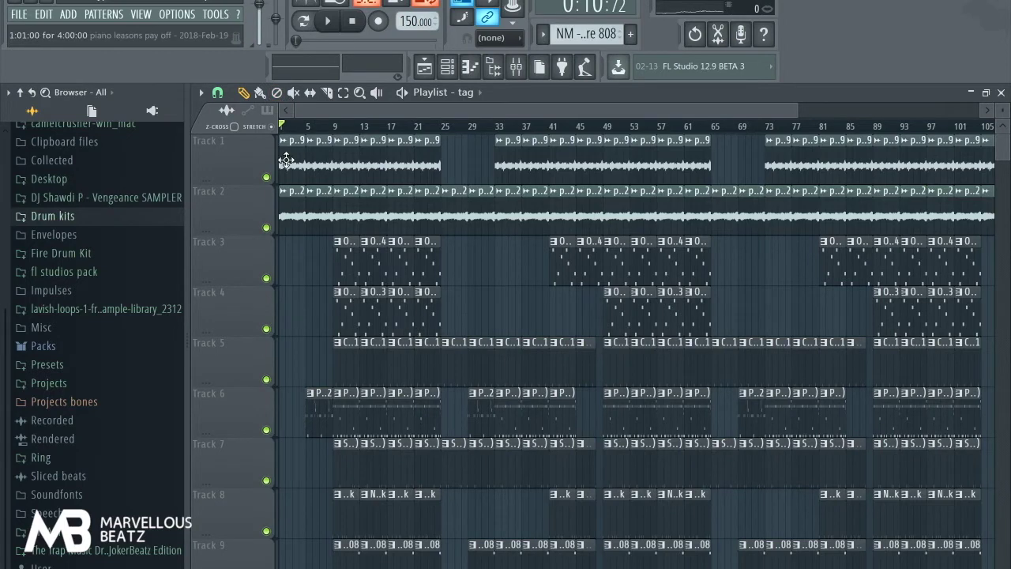
left_click(543, 34)
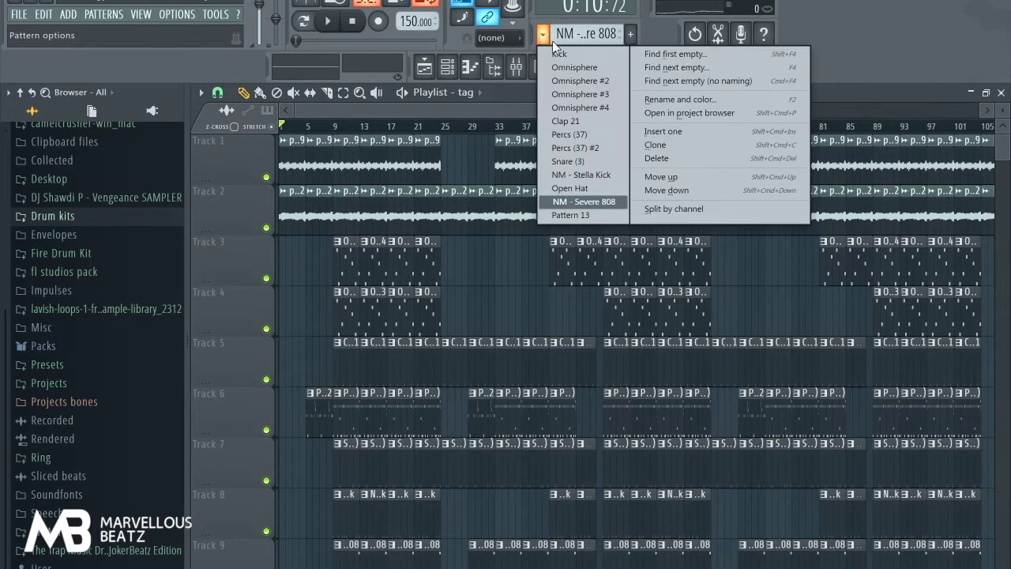
left_click(573, 69)
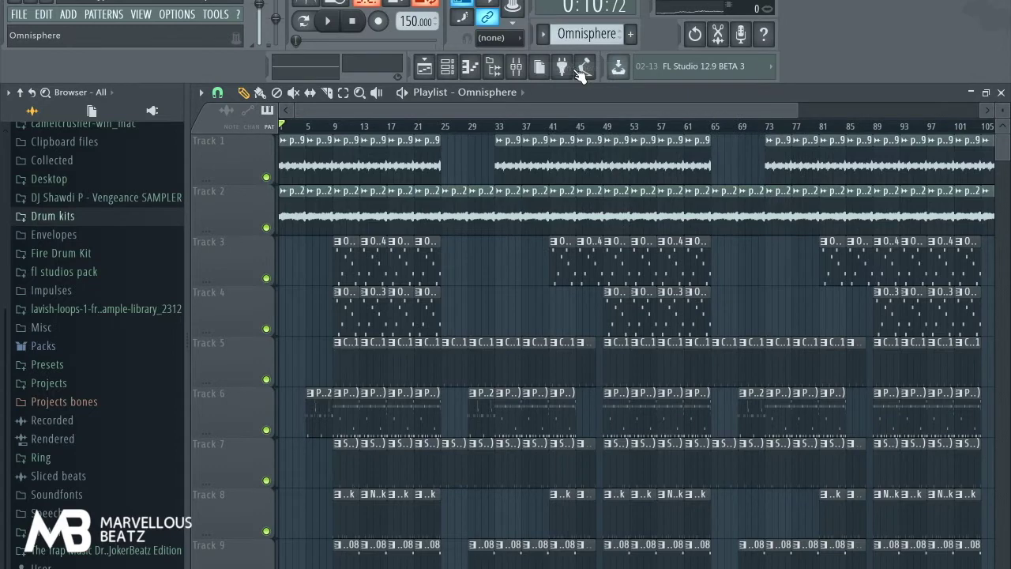
left_click(471, 68)
scroll(401, 265, "up", 1)
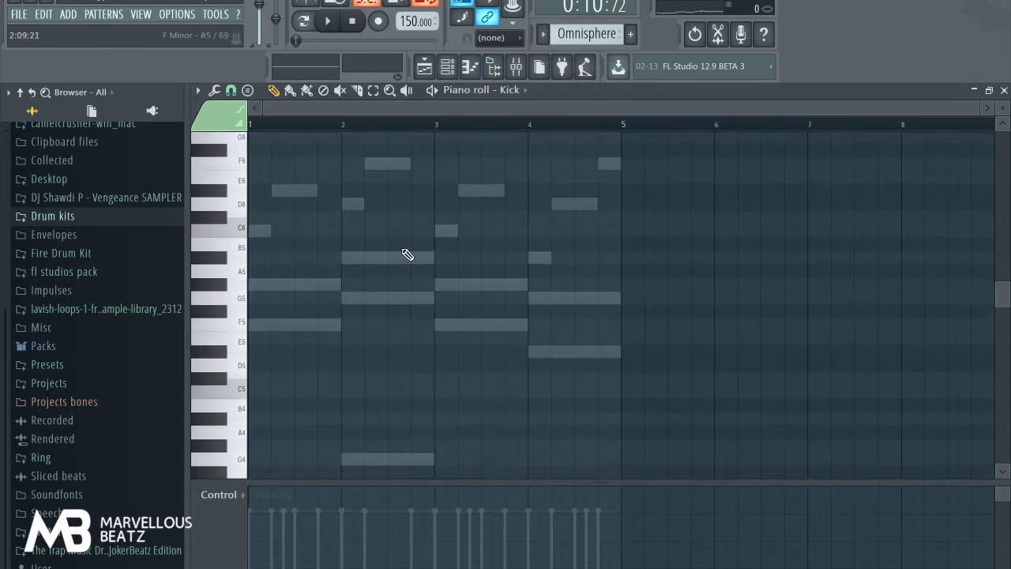
Pick the Omnisphere channel in the Channel rack and play its F minor chord melody
left_click(447, 68)
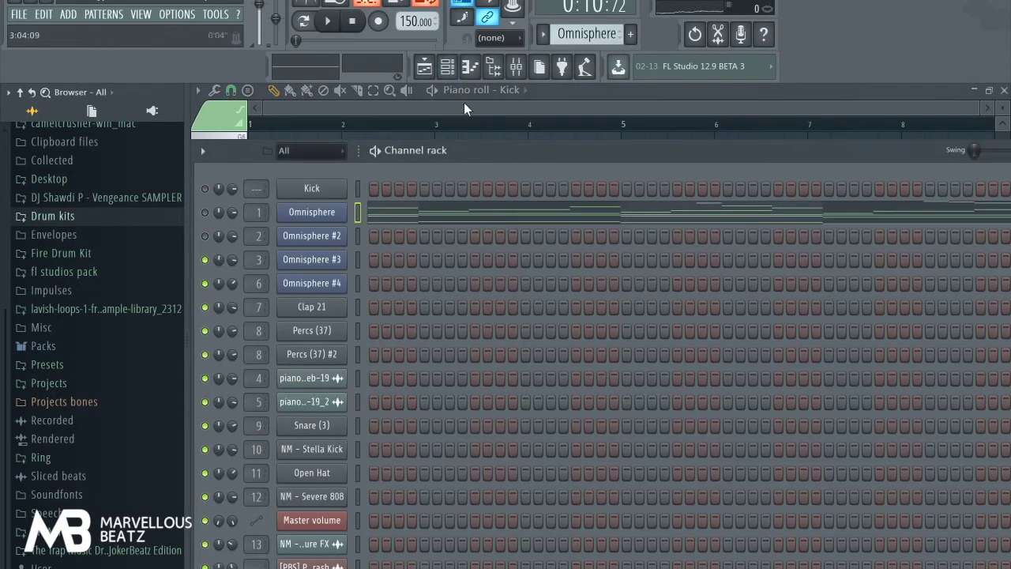
left_click(471, 68)
scroll(795, 367, "down", 3)
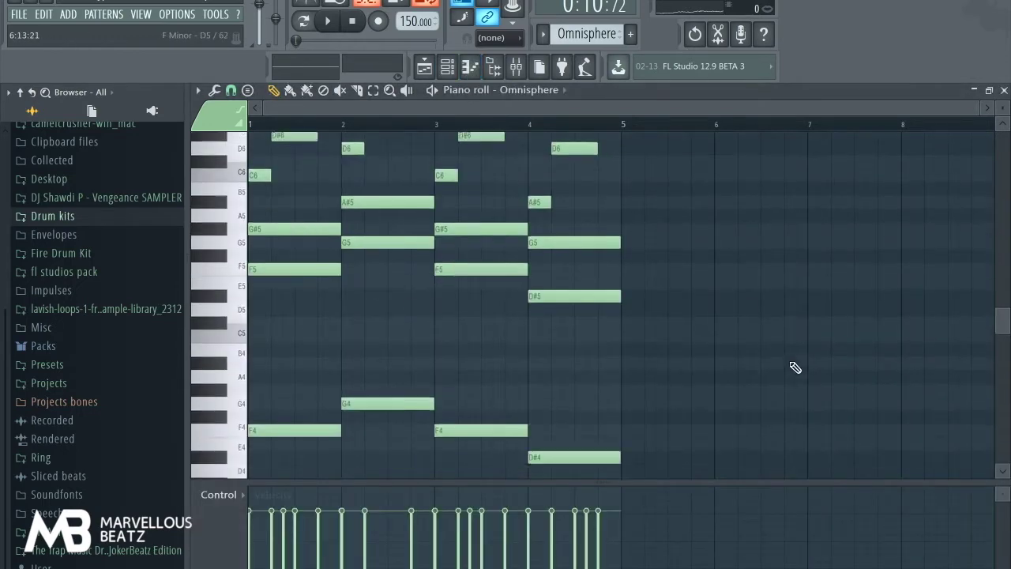
scroll(795, 367, "up", 2)
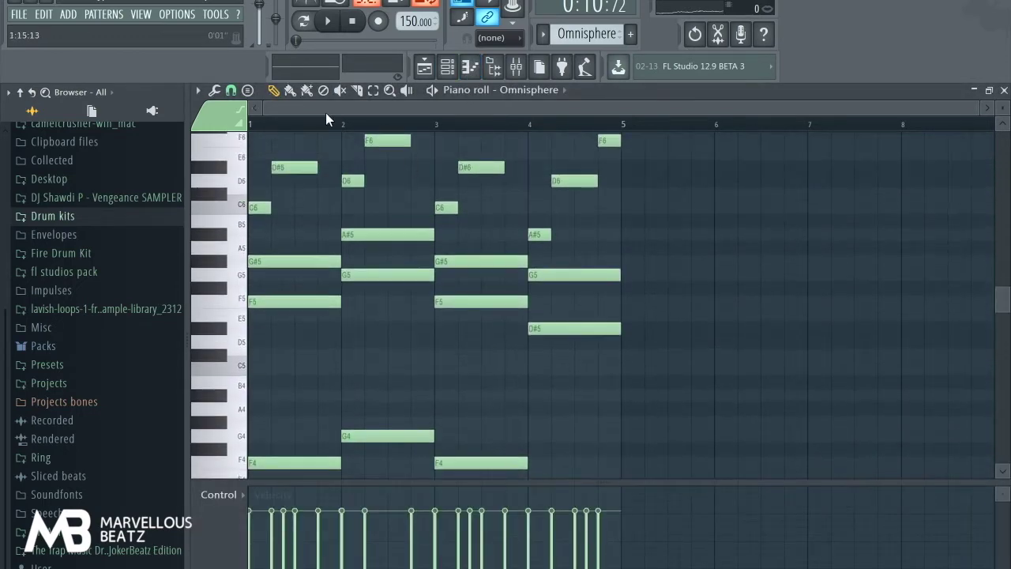
left_click(303, 21)
scroll(733, 305, "down", 1)
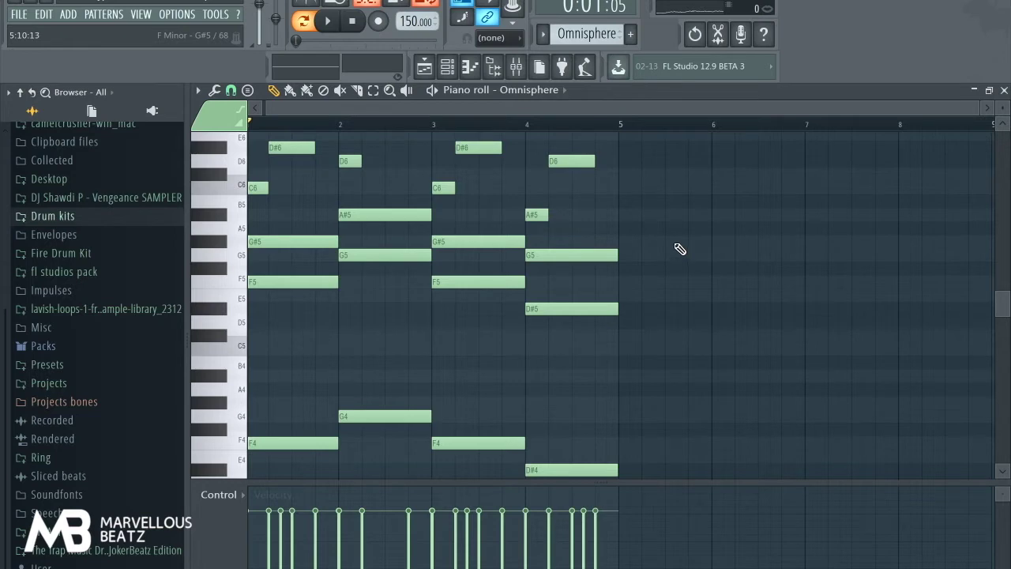
Browse the Stamp chord and scale options, then scroll through the melody's highest notes
left_click(246, 91)
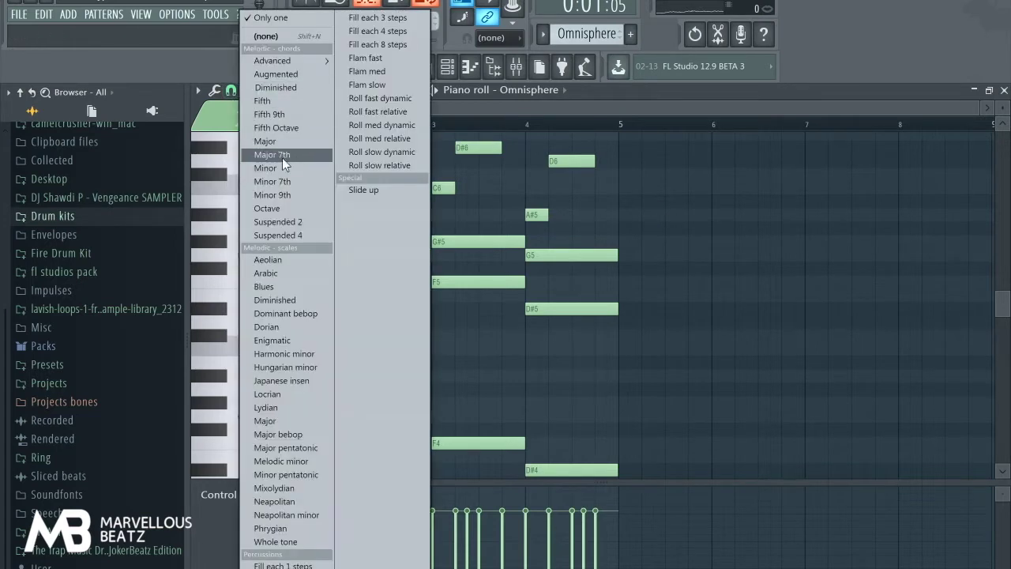
left_click(324, 259)
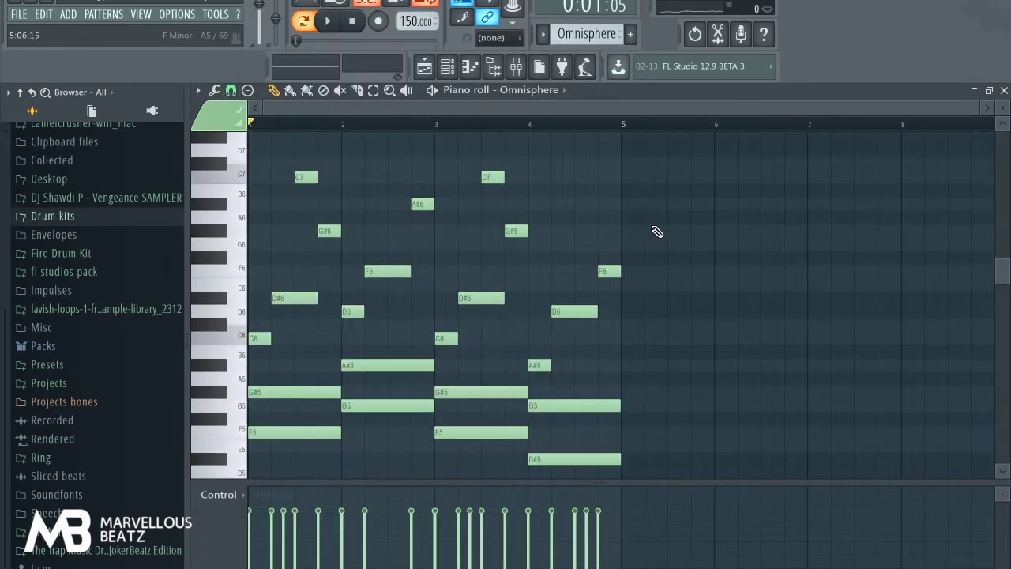
scroll(742, 435, "down", 2)
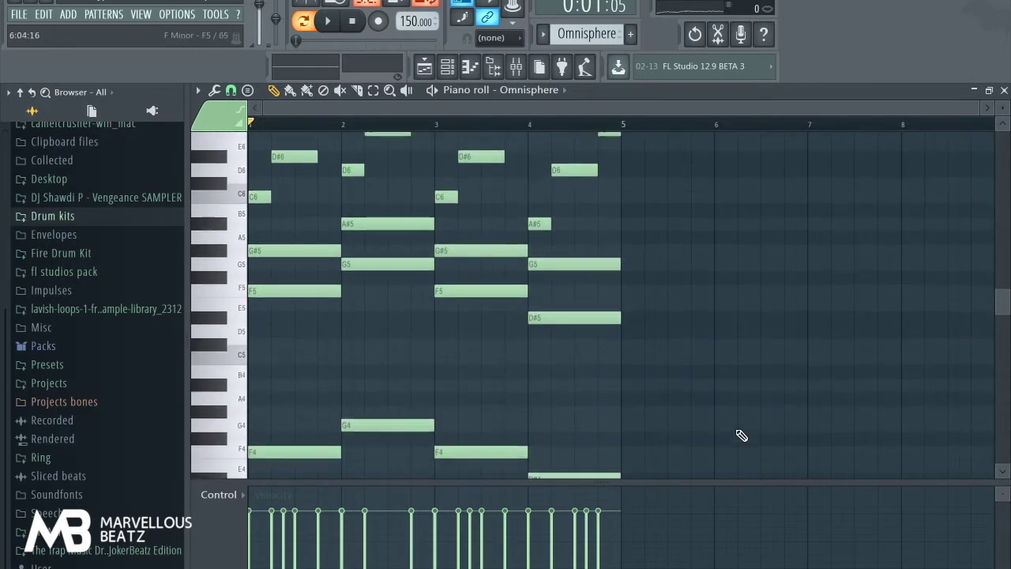
scroll(742, 435, "up", 3)
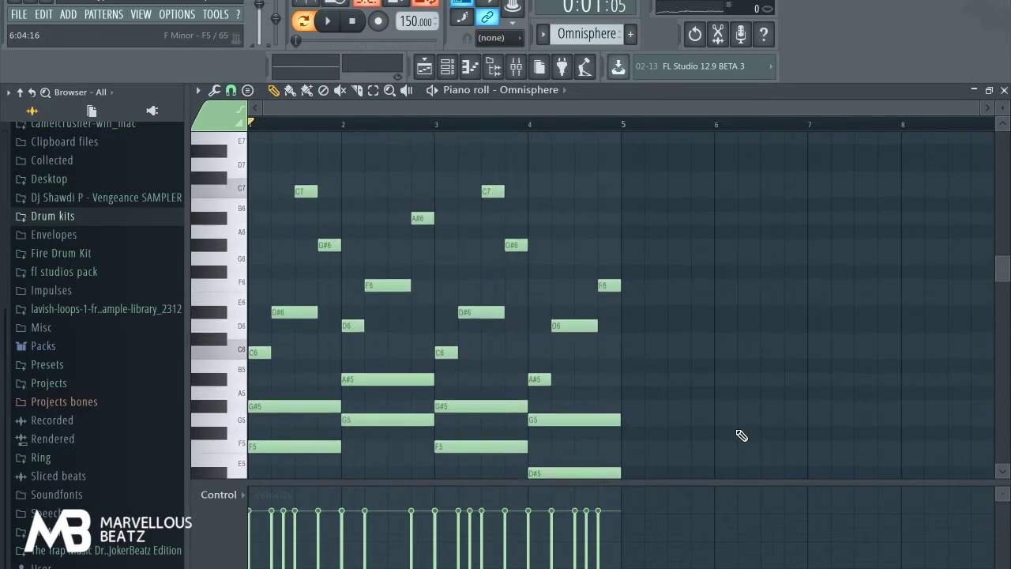
scroll(742, 435, "up", 3)
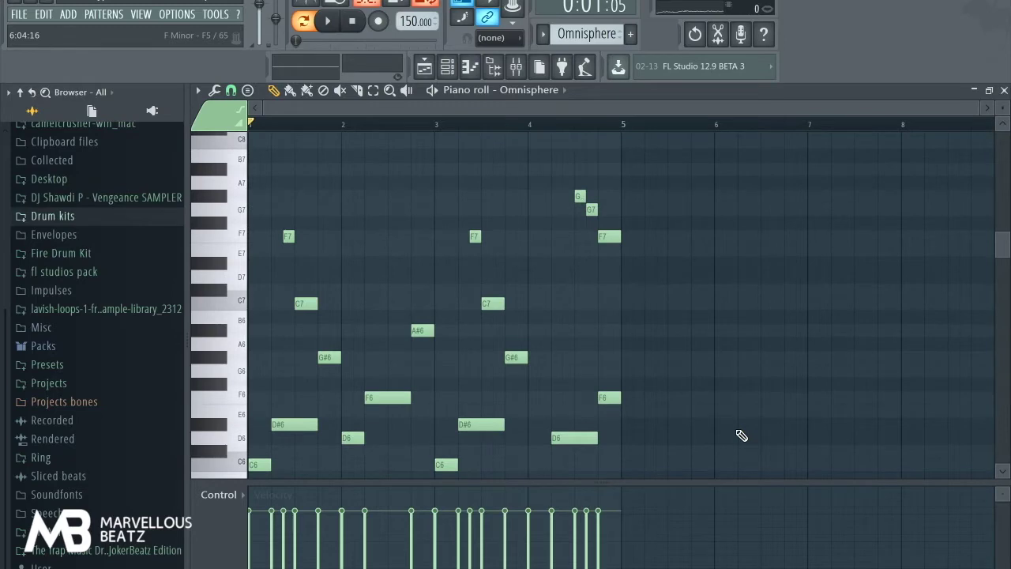
scroll(742, 435, "down", 4)
scroll(384, 179, "up", 2)
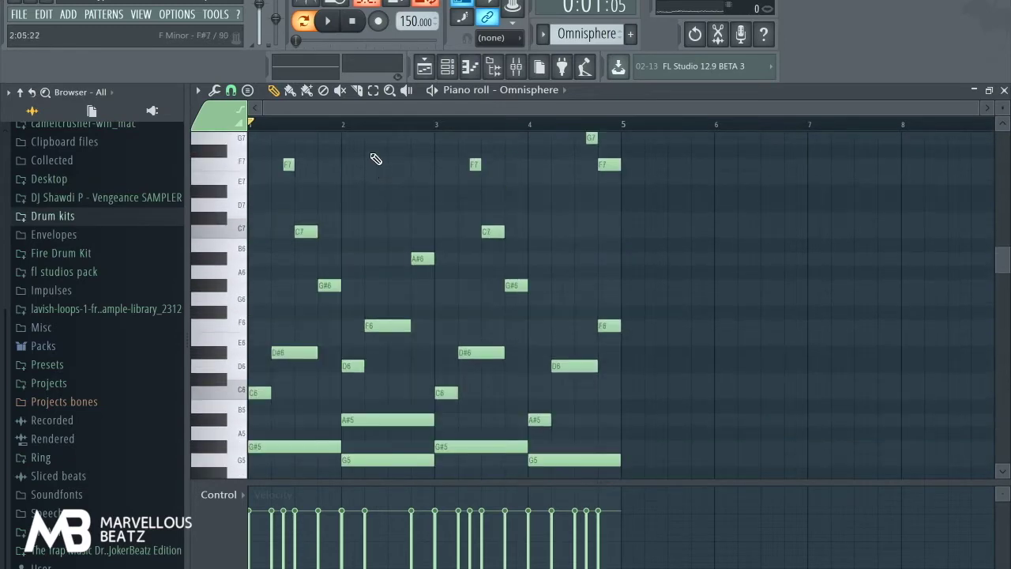
Play the Omnisphere melody from the start and stop it with Space
left_click(327, 22)
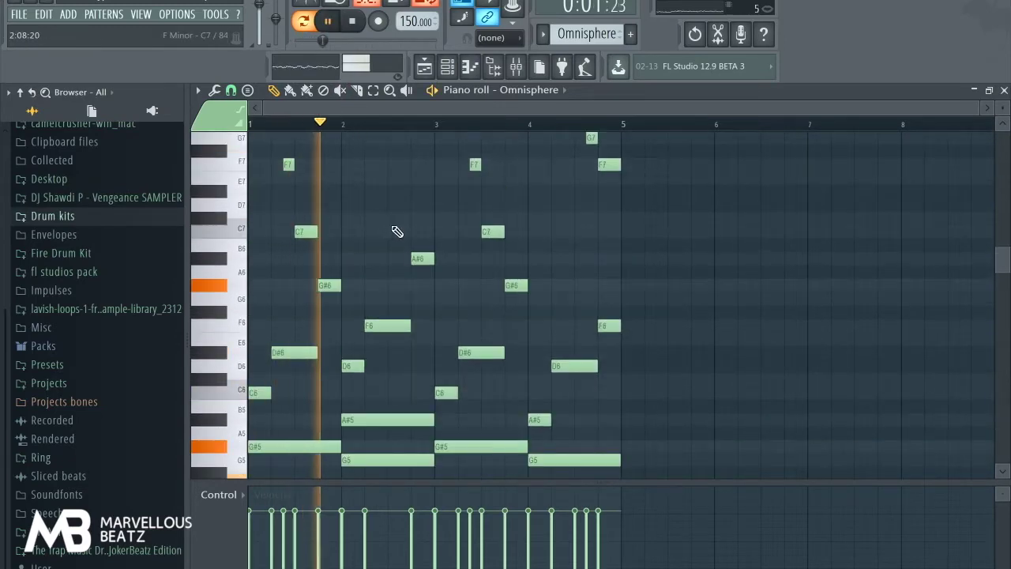
scroll(713, 278, "down", 1)
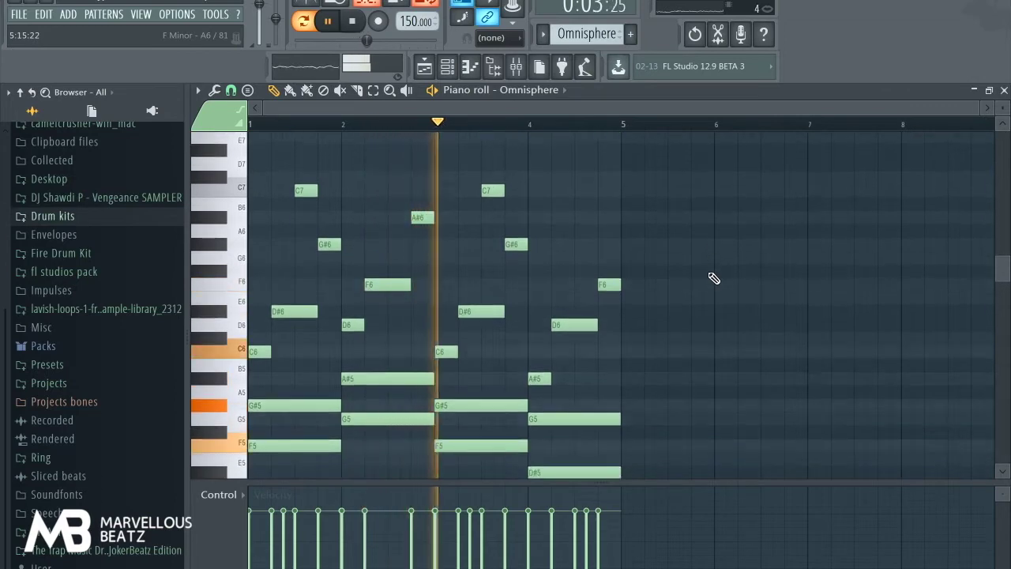
scroll(713, 278, "up", 2)
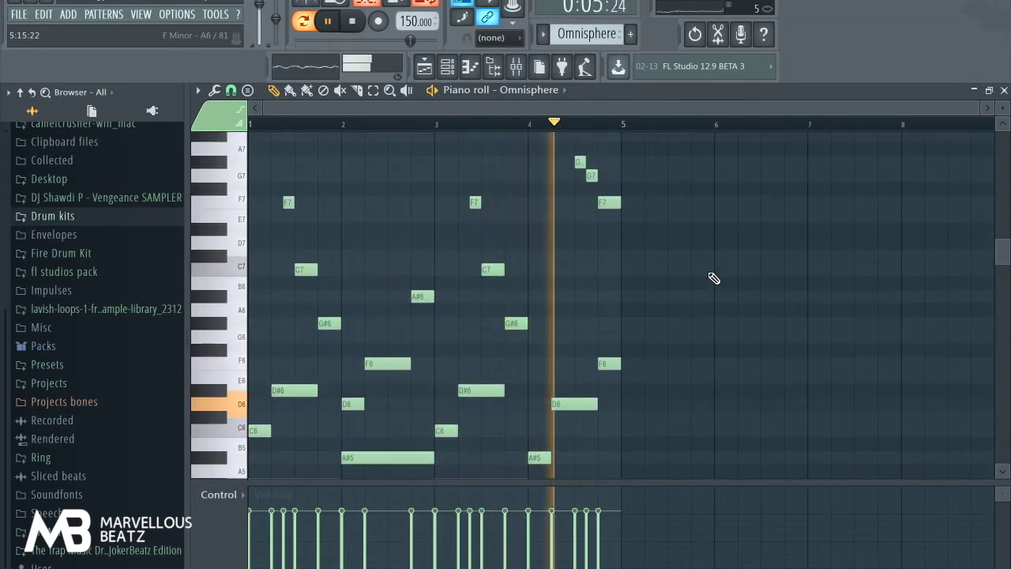
key("space")
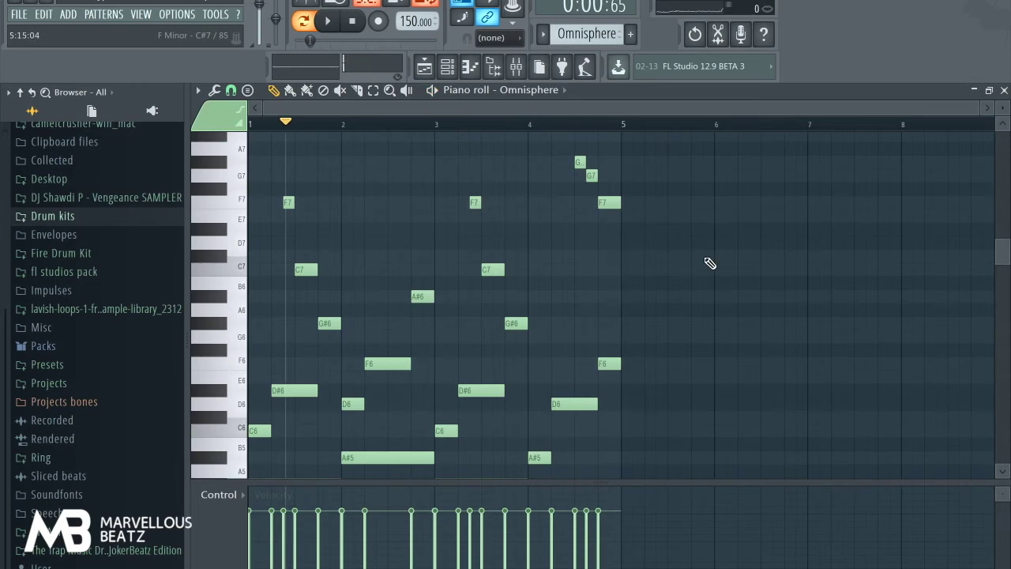
scroll(710, 264, "down", 3)
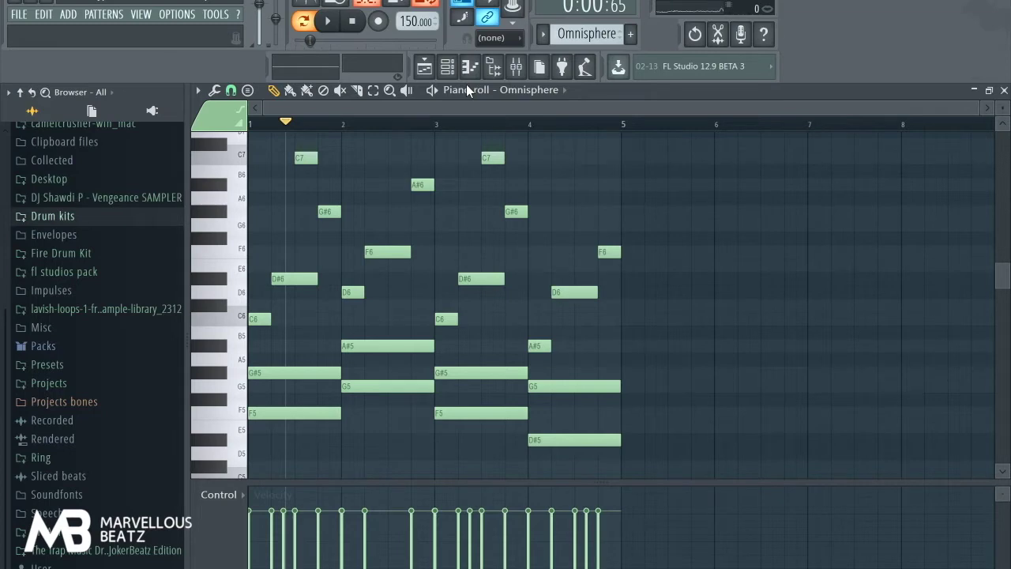
Return to the playlist, then choose the Omnisphere #2 pattern and open its notes in the piano roll
left_click(435, 67)
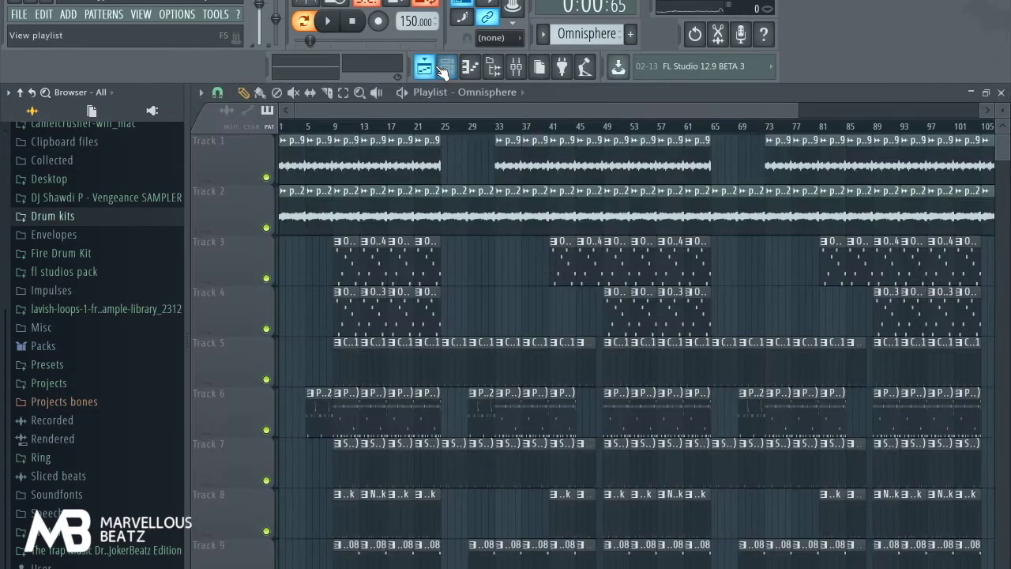
left_click(444, 69)
left_click(543, 34)
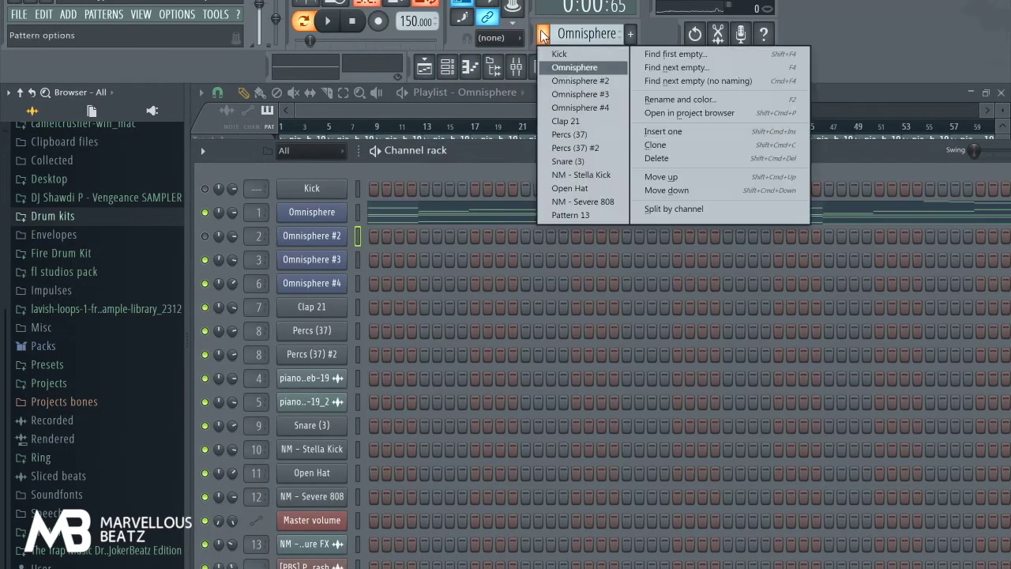
left_click(569, 80)
left_click(470, 67)
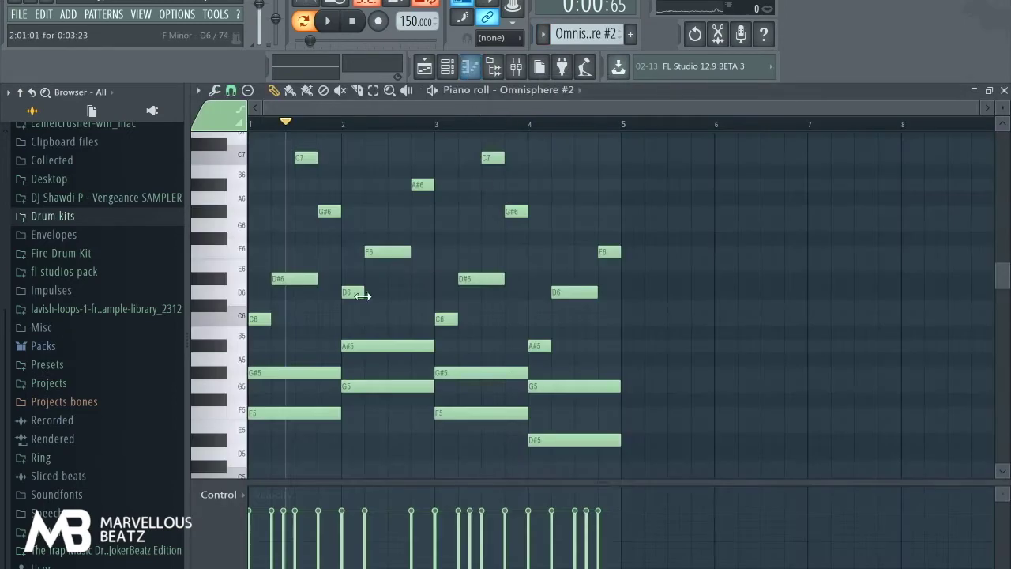
scroll(289, 253, "down", 3)
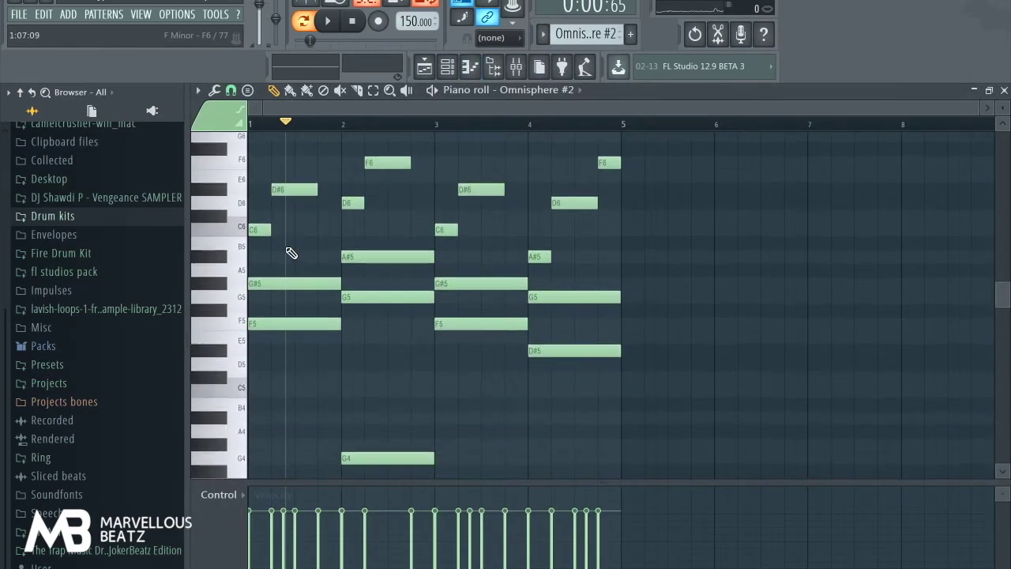
scroll(289, 253, "up", 3)
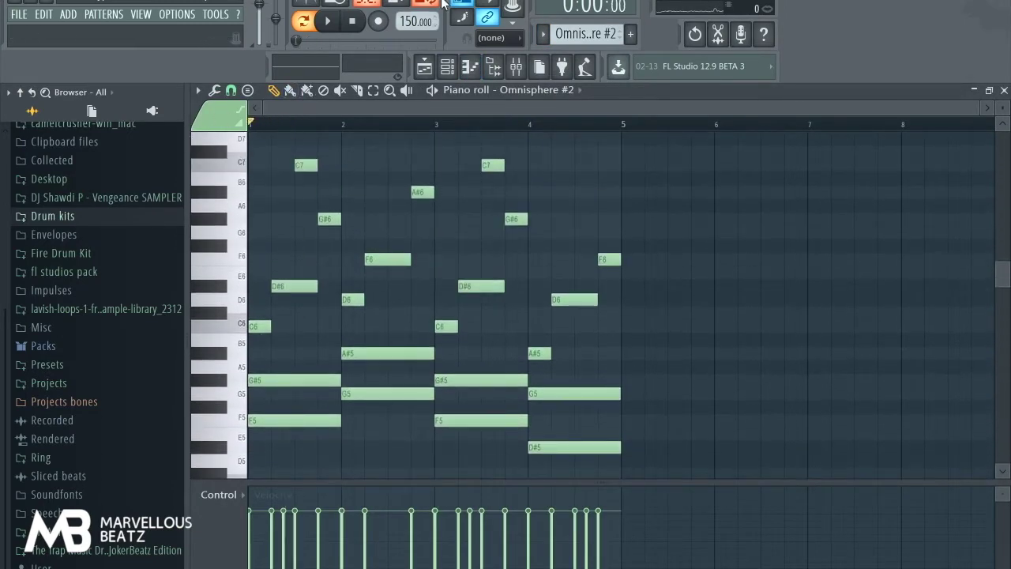
Unmute Omnisphere #2, mute Omnisphere, play the melody briefly, then return to the playlist
left_click(449, 67)
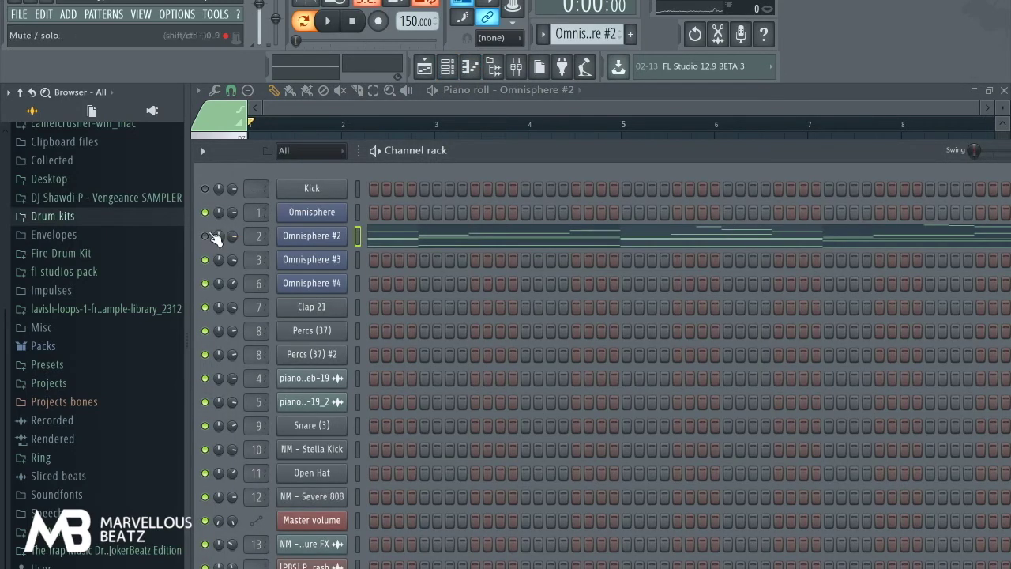
left_click(204, 236)
left_click(205, 212)
left_click(327, 21)
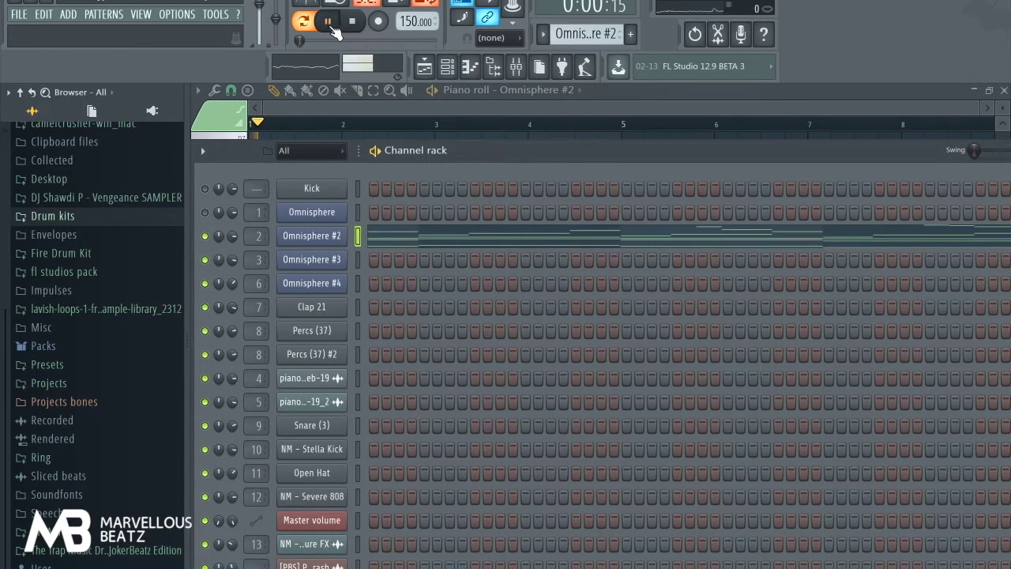
left_click(472, 68)
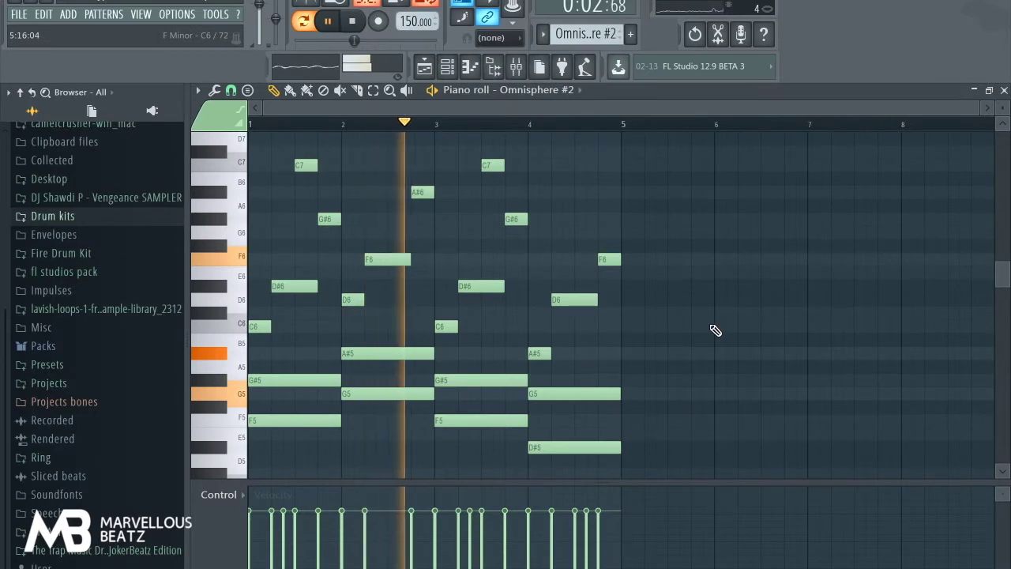
scroll(715, 330, "up", 3)
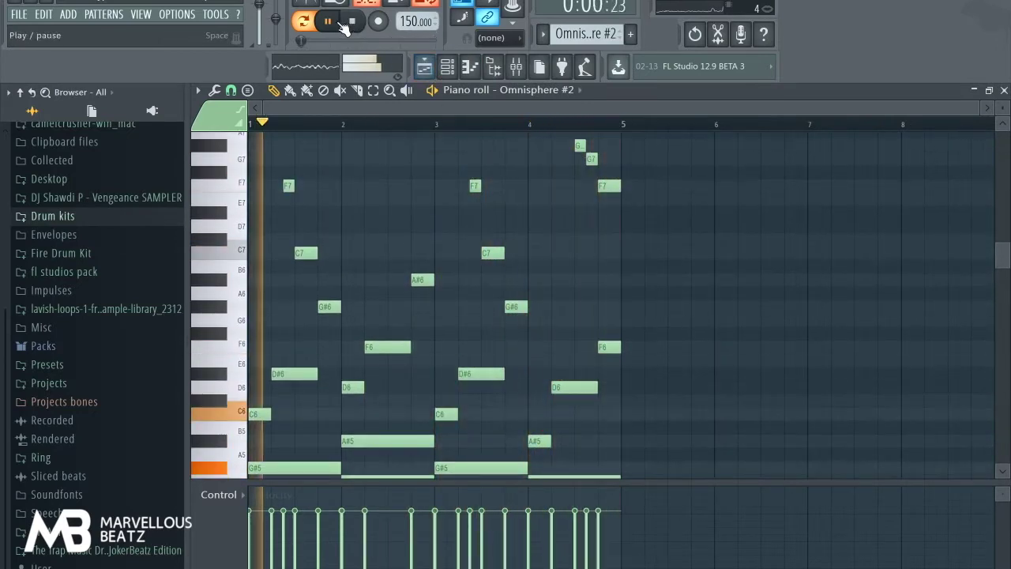
left_click(342, 25)
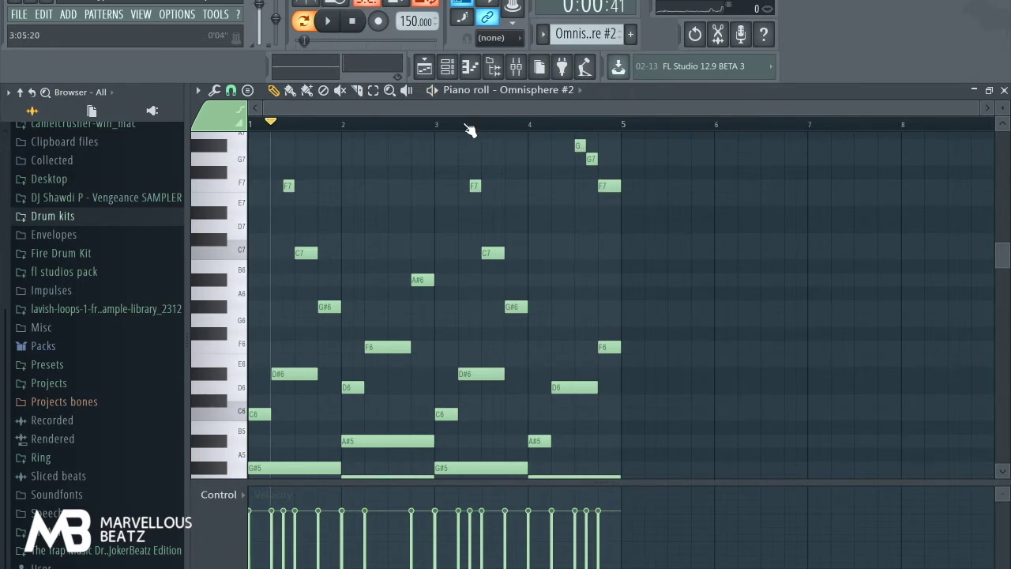
left_click(437, 71)
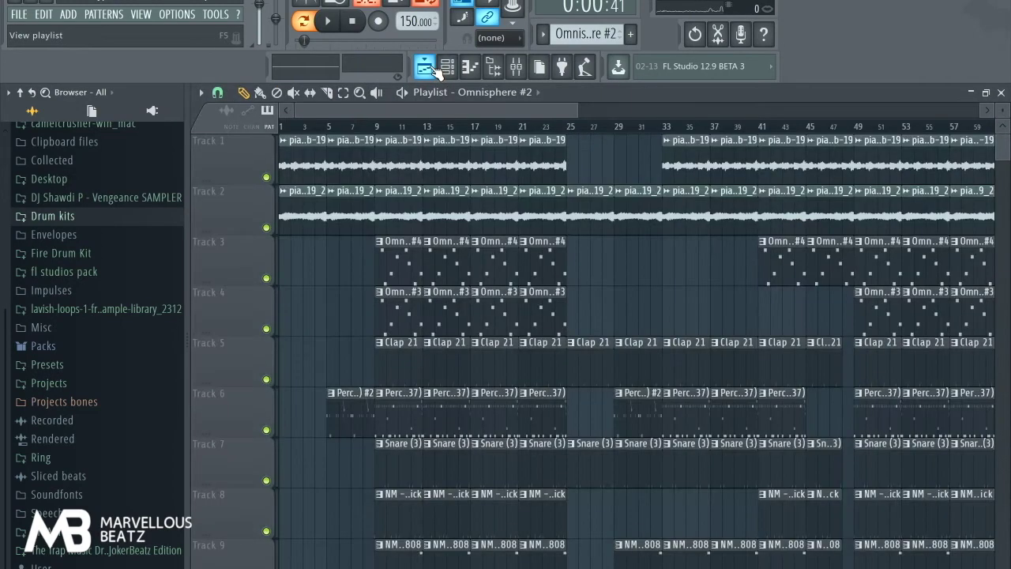
Switch to song mode, play the song's opening, then solo Track 3's Omnisphere #4 melody
left_click(304, 20)
key("F6")
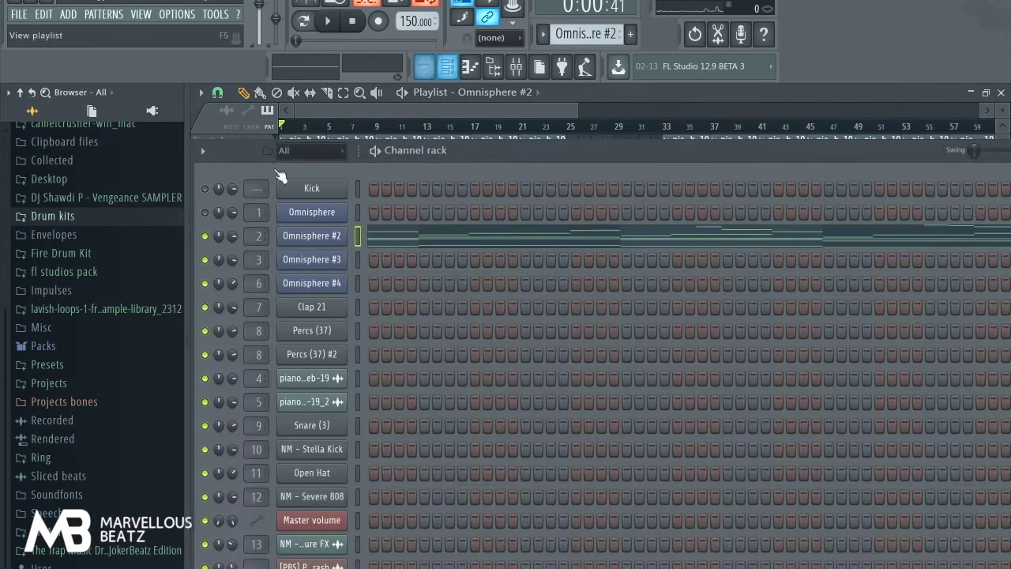
left_click(427, 67)
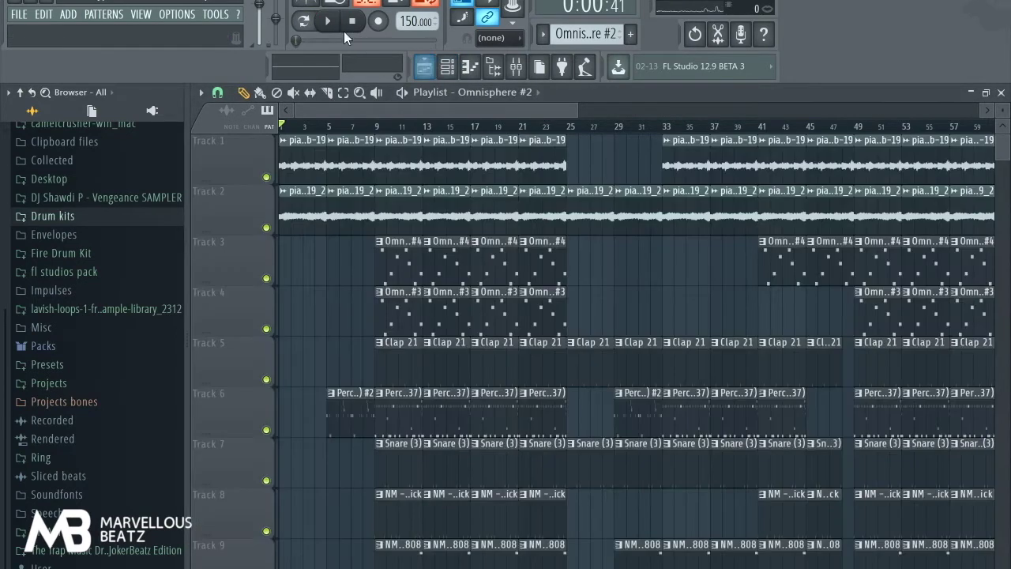
left_click(329, 24)
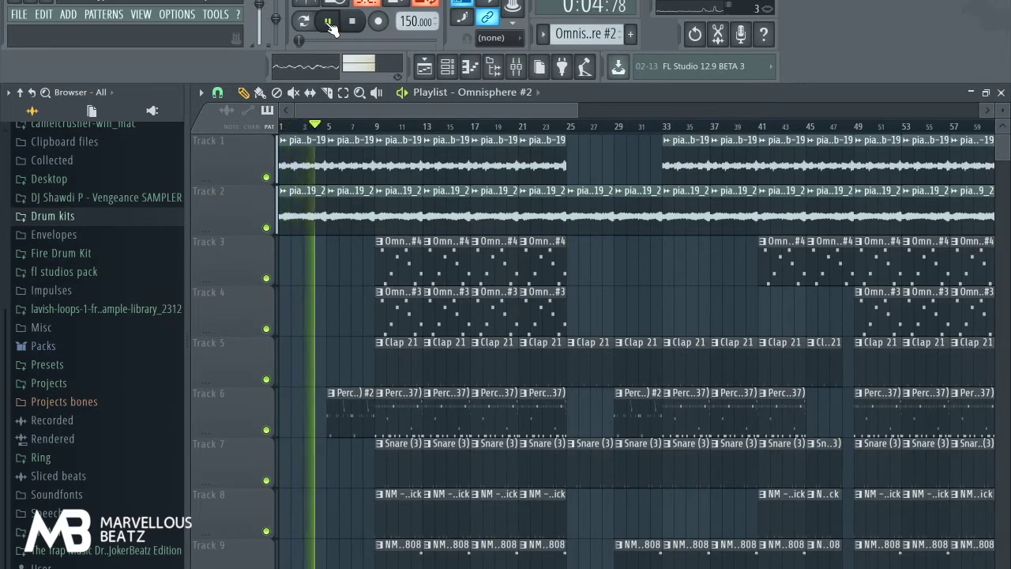
left_click(329, 23)
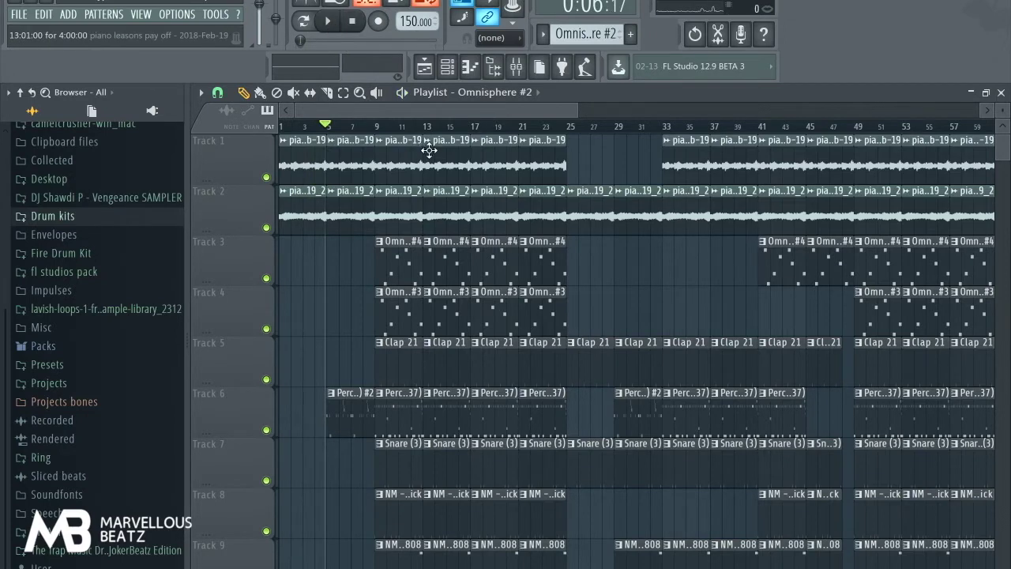
right_click(266, 278)
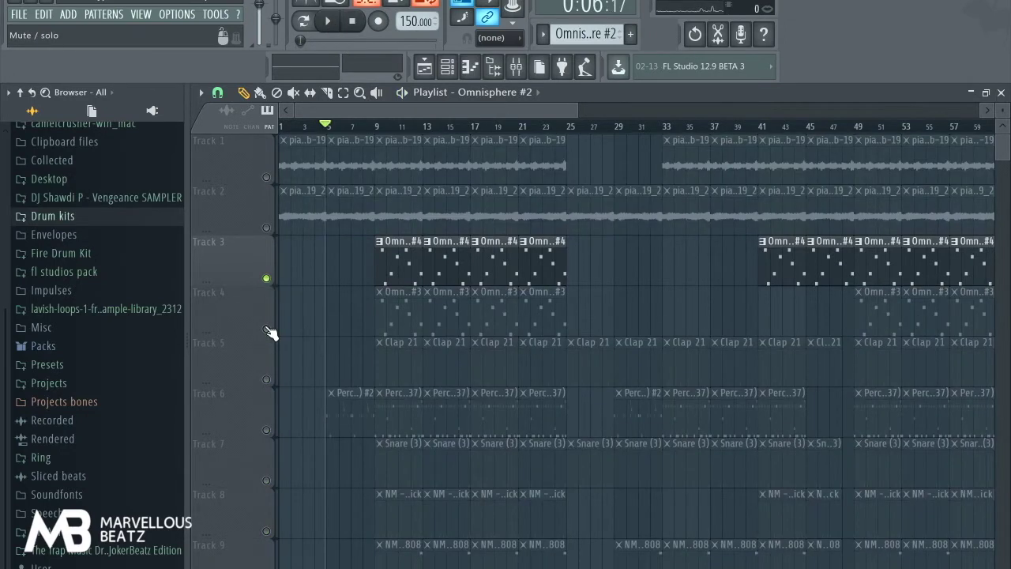
Play the arrangement from bar 9, unmute Track 4, and reset the song position to bar 9
left_click(379, 127)
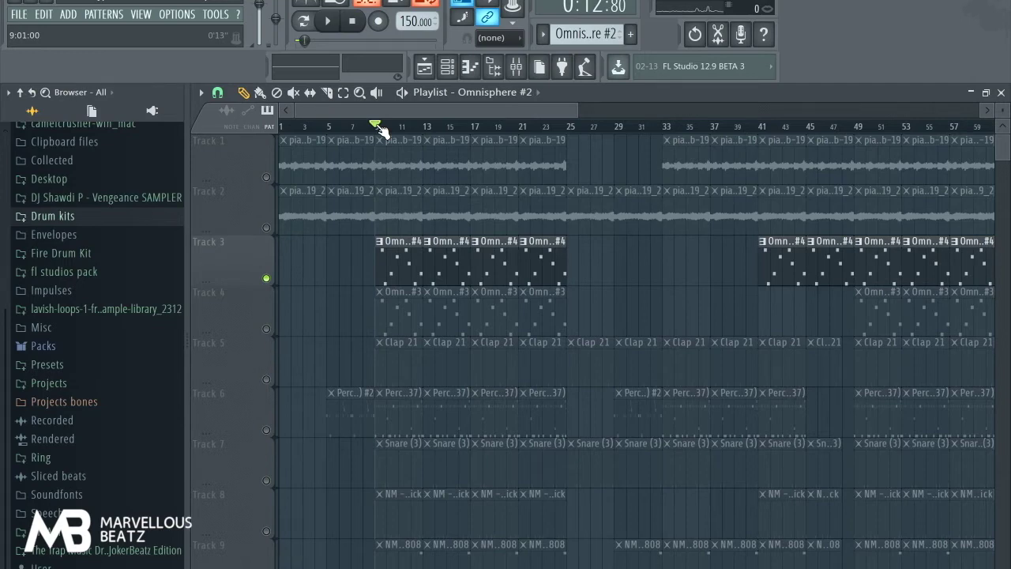
key("space")
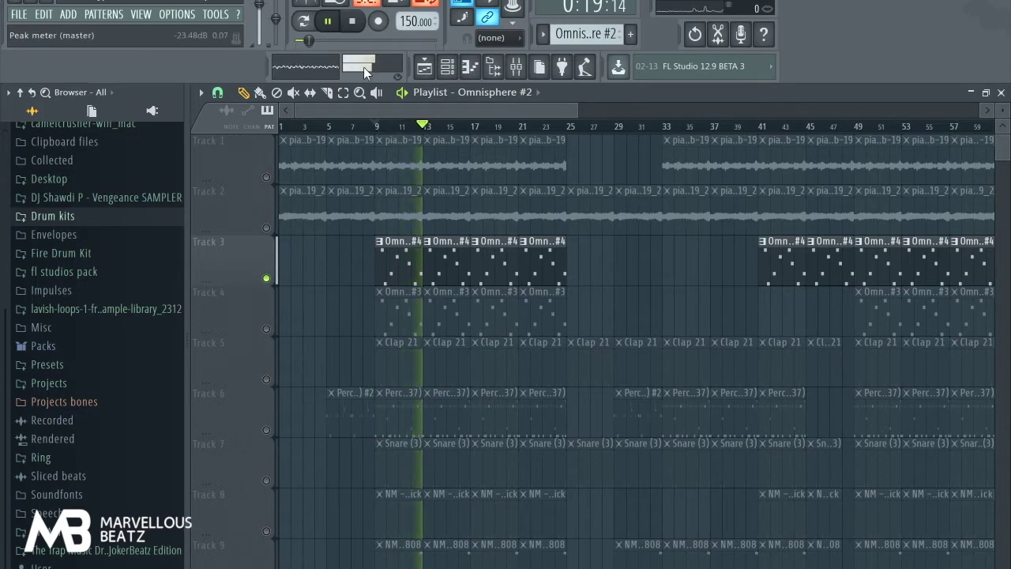
left_click(328, 22)
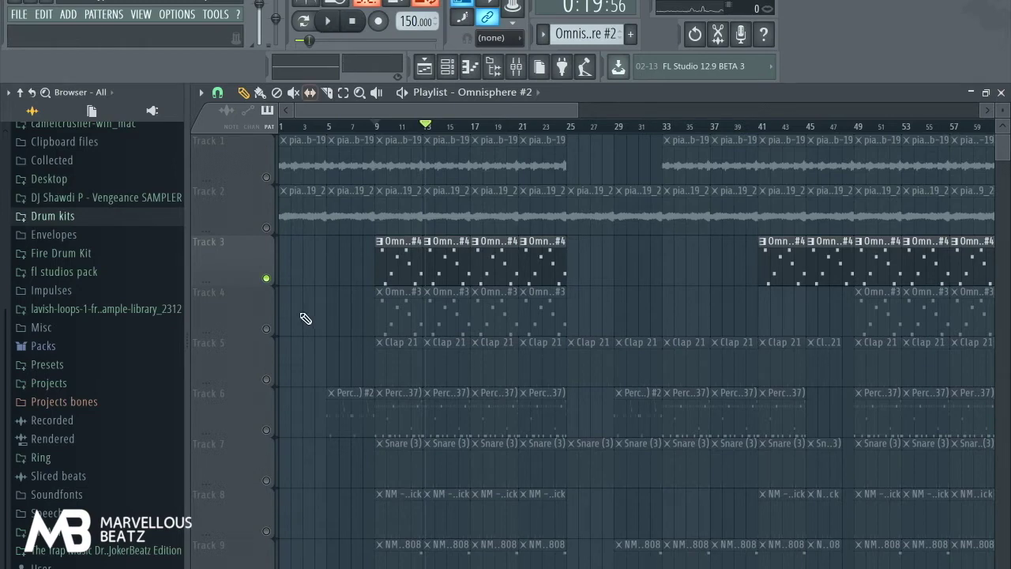
left_click(266, 329)
left_click_drag(435, 129, 376, 129)
Compare Track 4 alone and Tracks 3–4 together from bar 9, then open Omnisphere #2's notes
left_click(266, 278)
key("space")
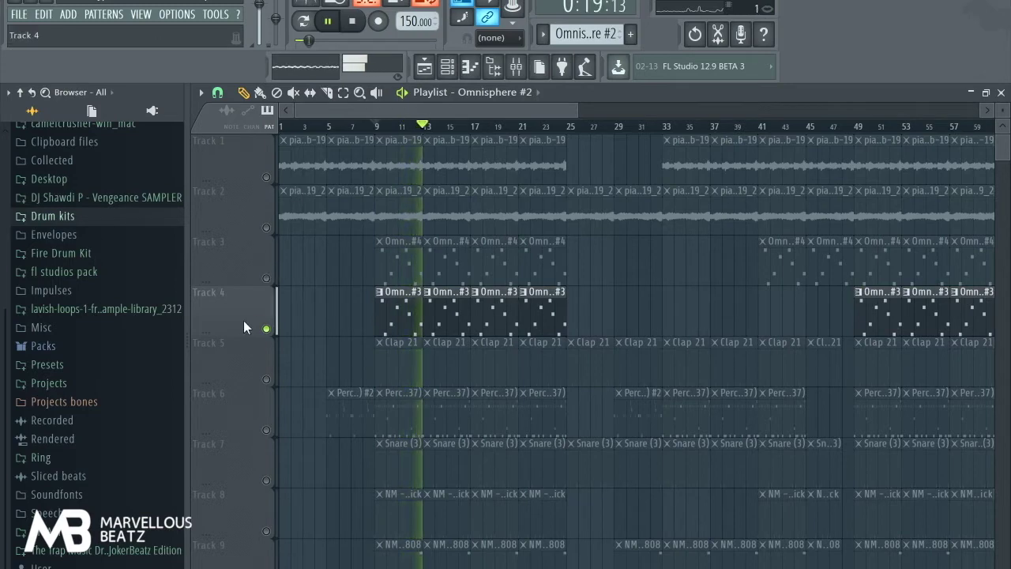
key("space")
left_click(267, 328)
left_click(267, 328)
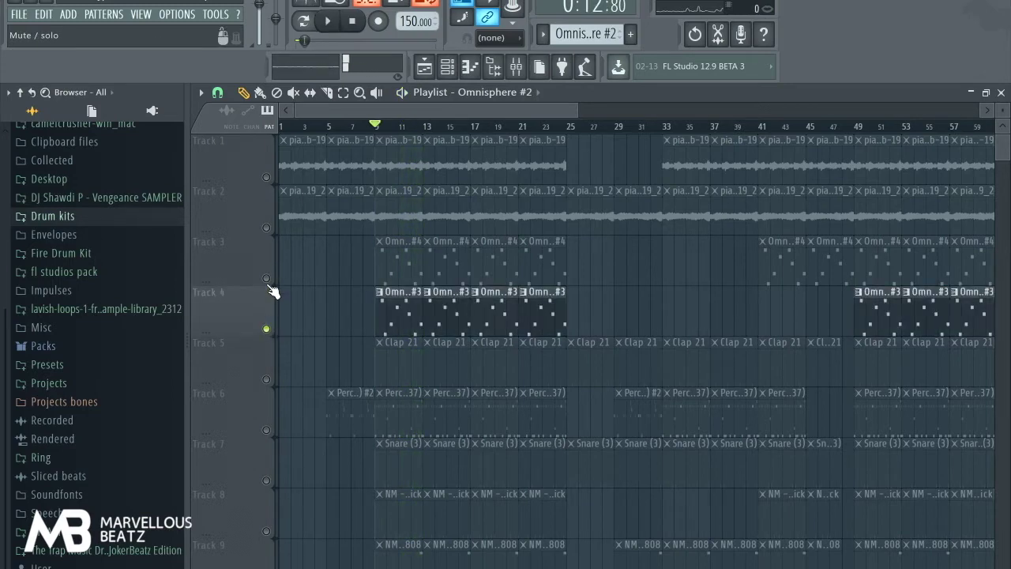
left_click(267, 279)
key("space")
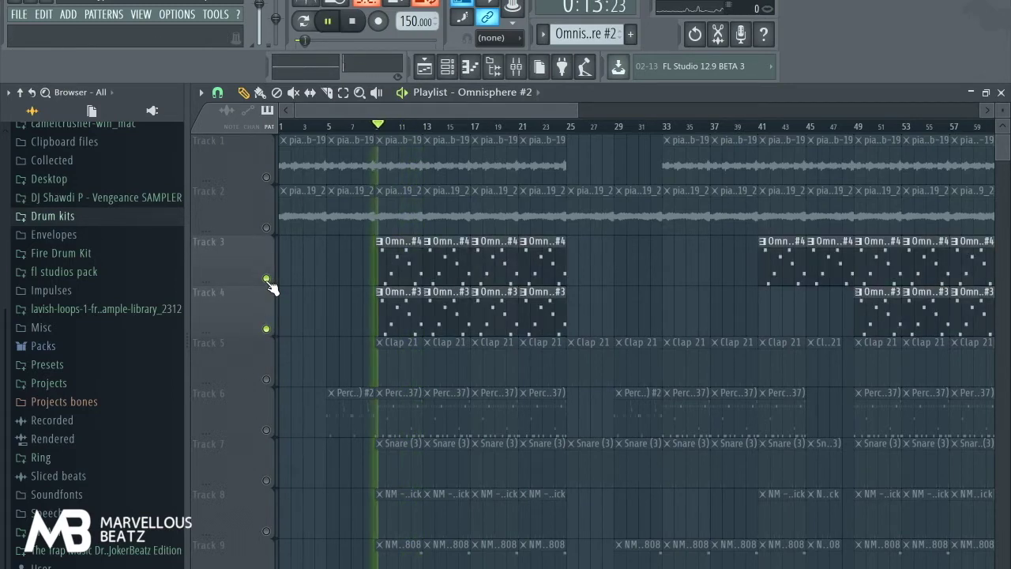
left_click(470, 67)
Stop playback, select the Omnisphere #3 pattern, and open the piano roll
key("space")
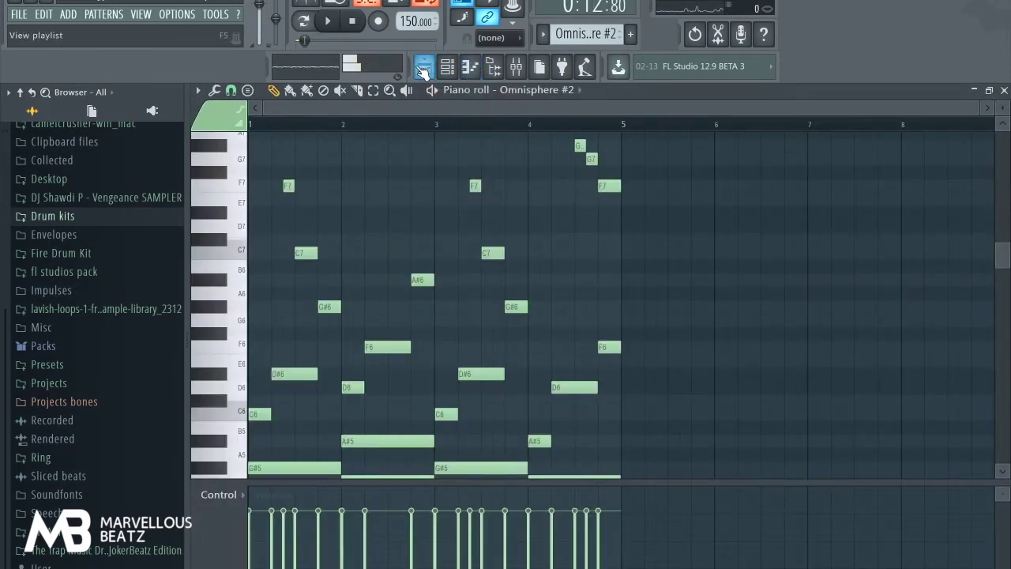
left_click(425, 67)
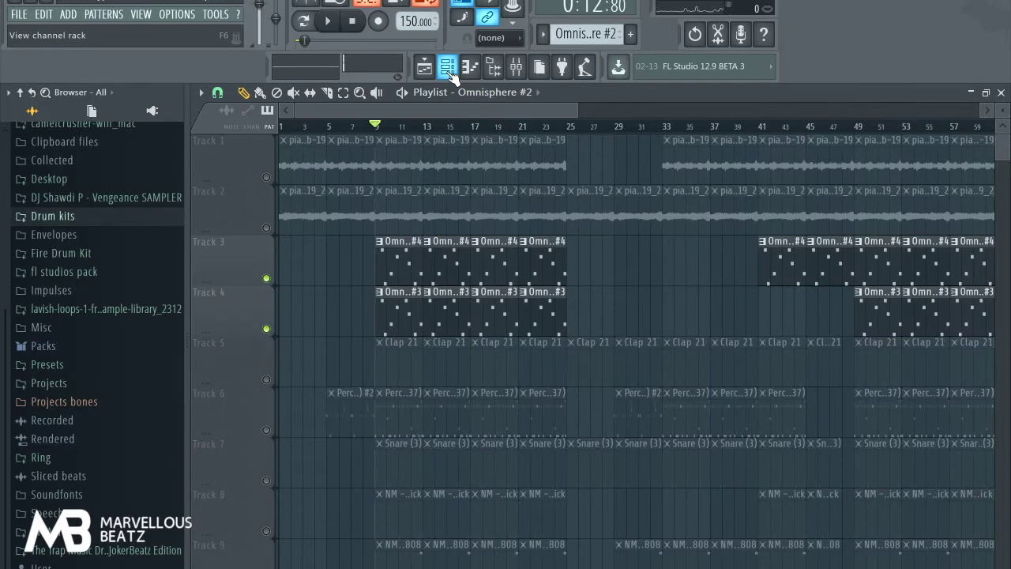
left_click(543, 34)
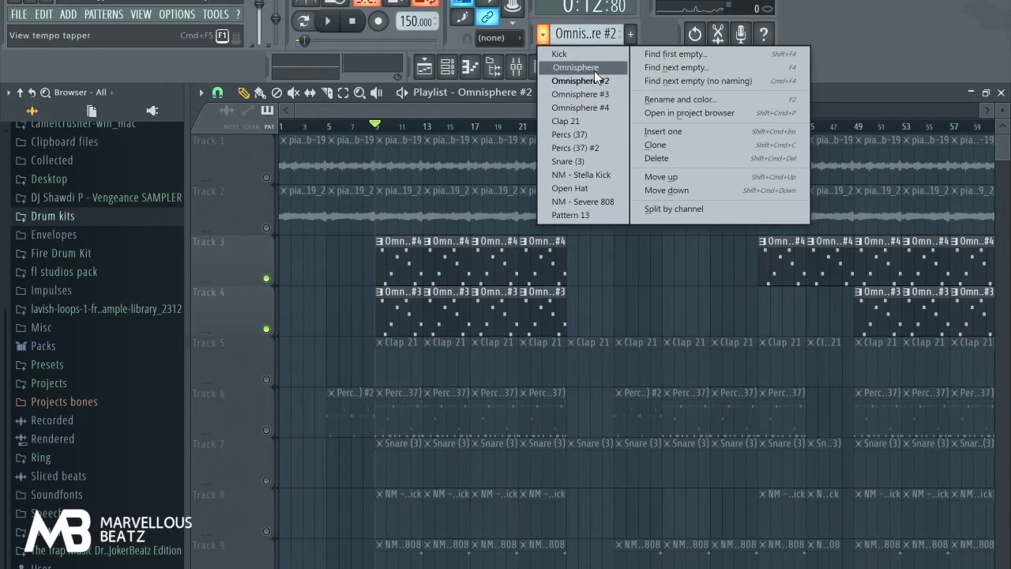
left_click(601, 96)
left_click(469, 70)
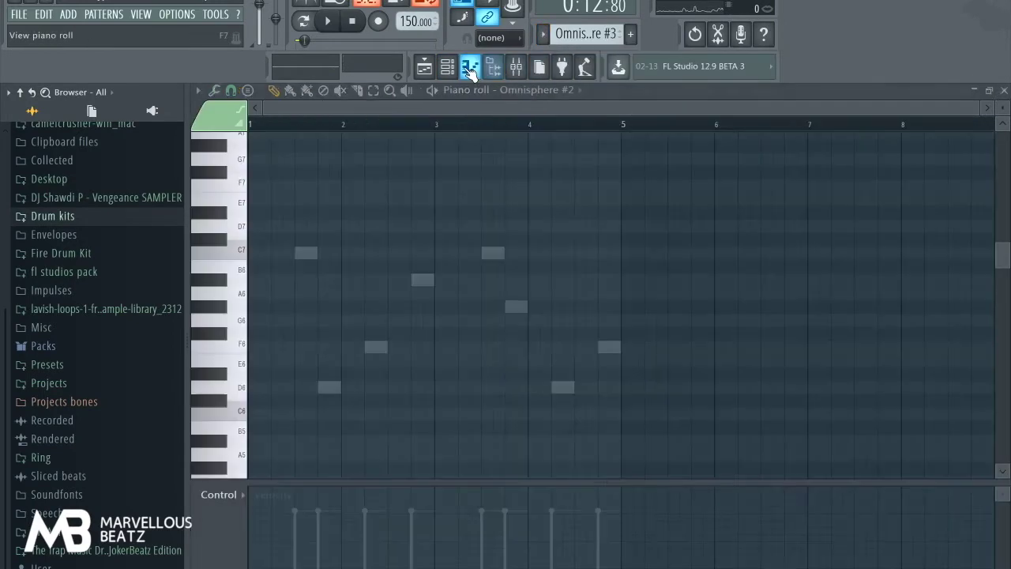
Select the Omnisphere #3 channel to review its notes, then return to the playlist
left_click(446, 68)
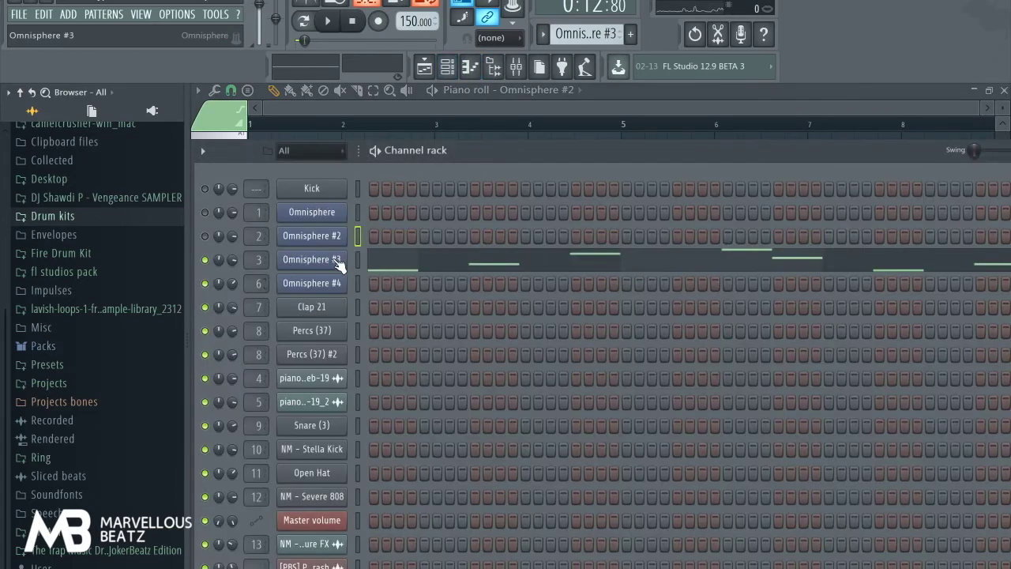
left_click(356, 261)
left_click(466, 90)
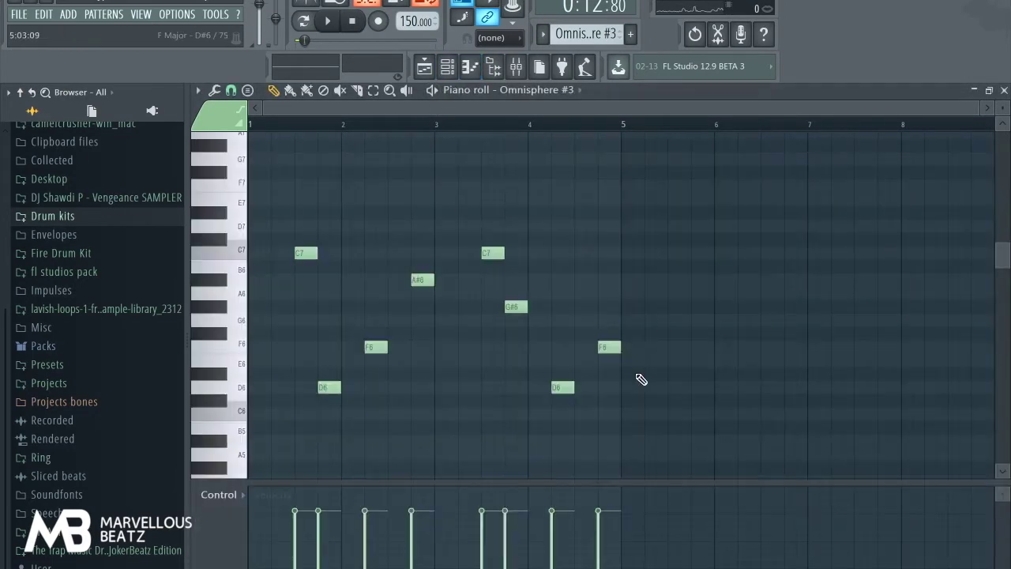
scroll(640, 379, "down", 2)
scroll(641, 380, "up", 1)
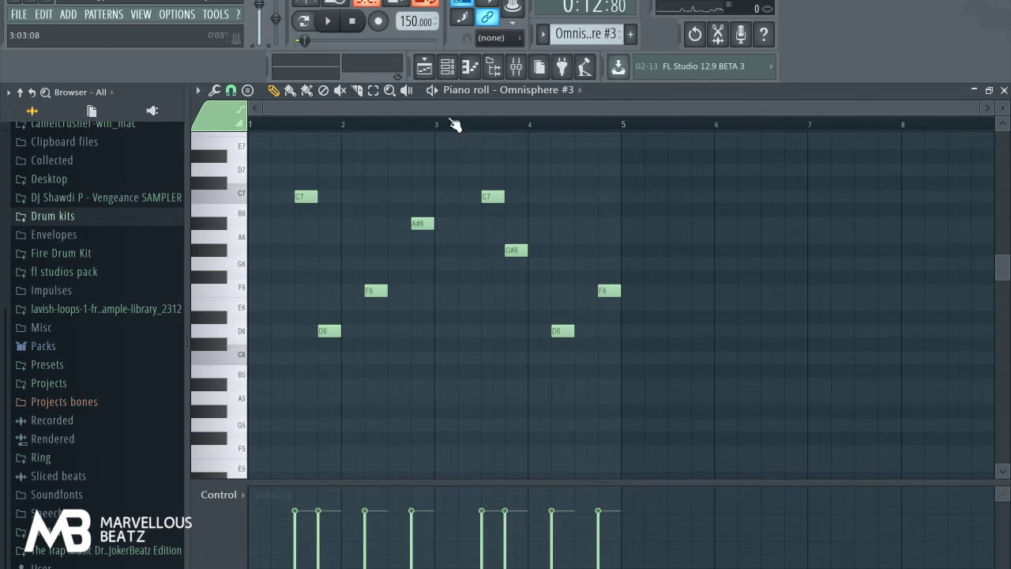
left_click(435, 71)
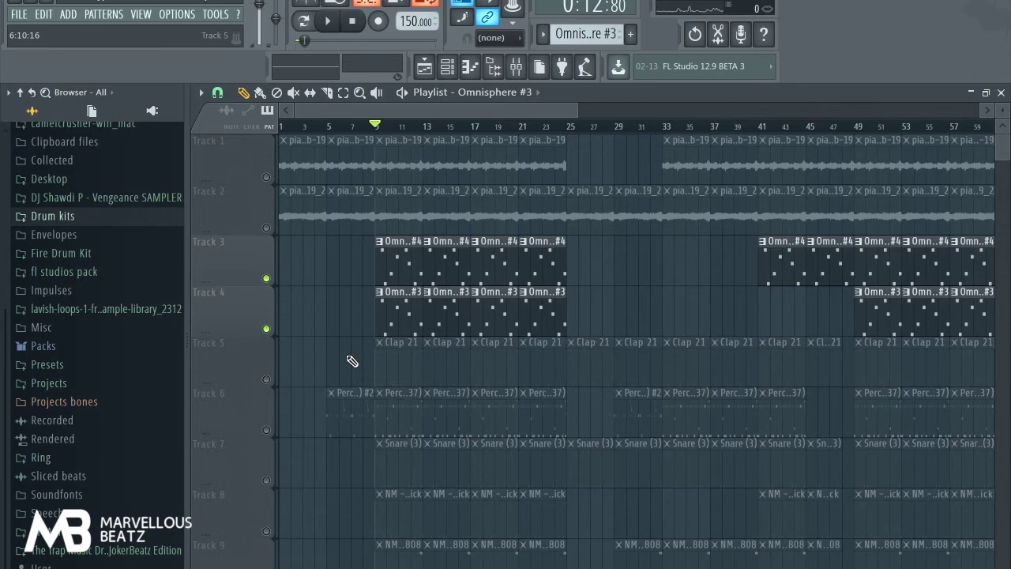
Play from bar 9, unmute the piano Tracks 2 and 1, and play Tracks 1–4 together
key("space")
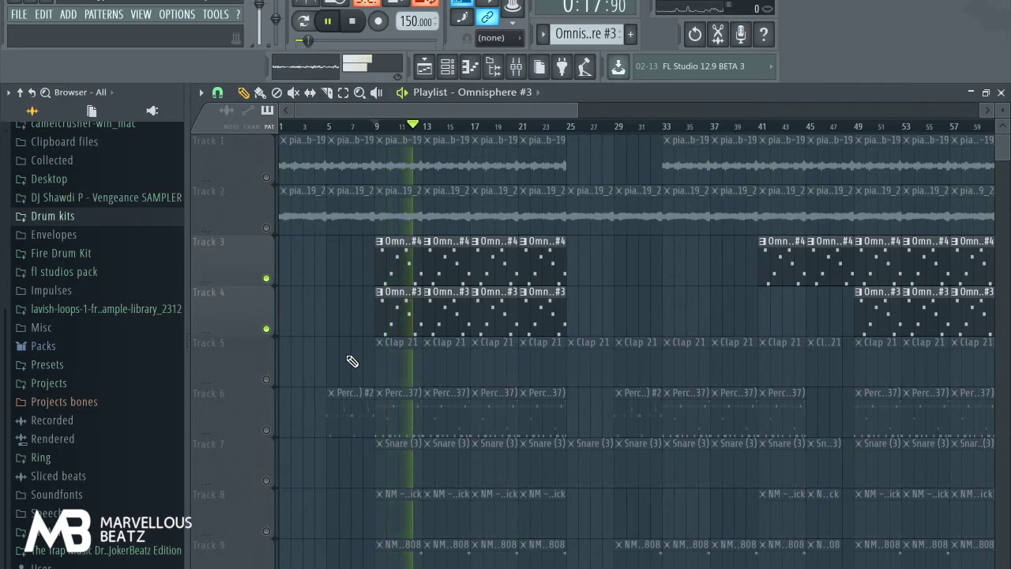
key("space")
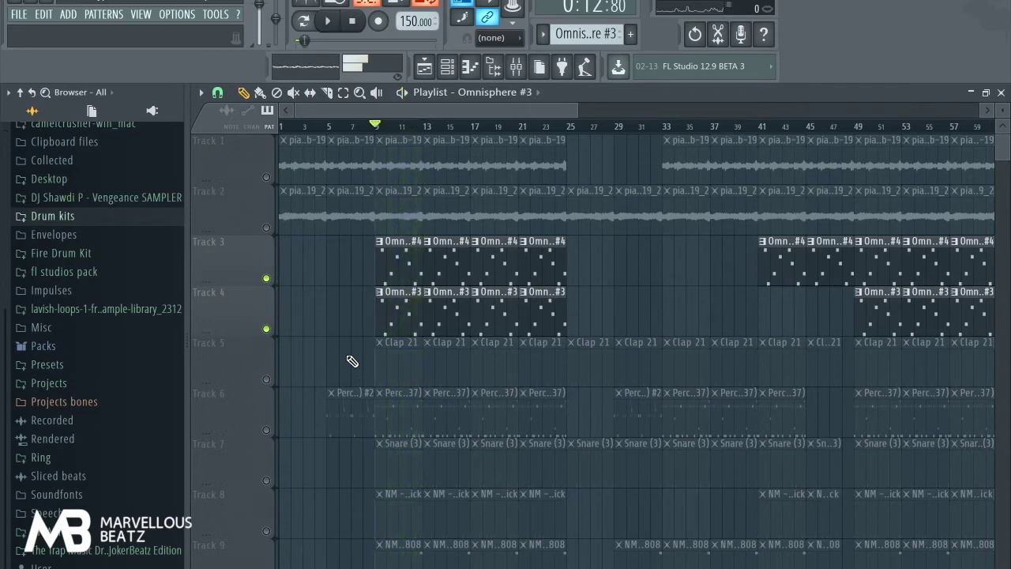
left_click(266, 228)
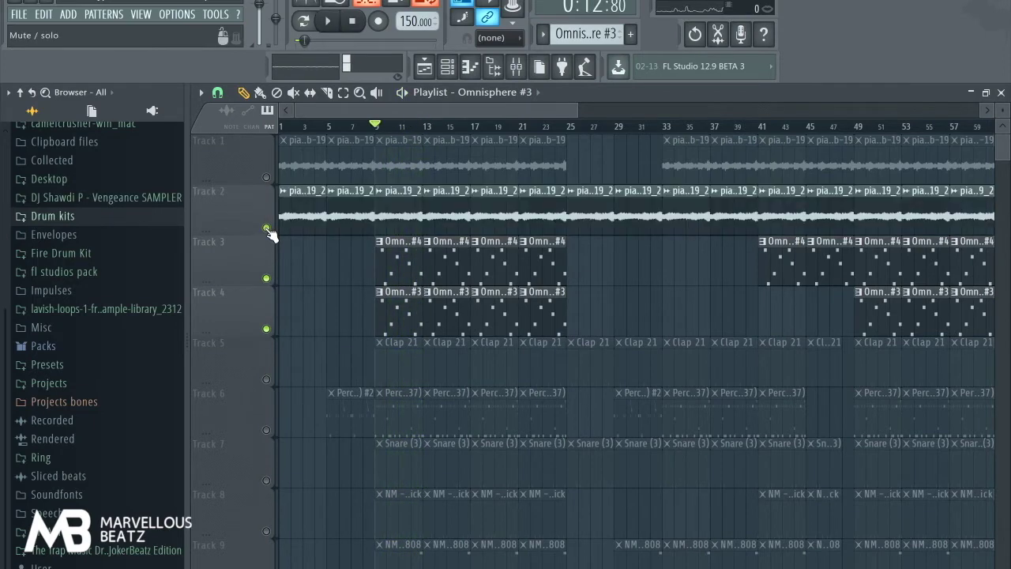
left_click(267, 177)
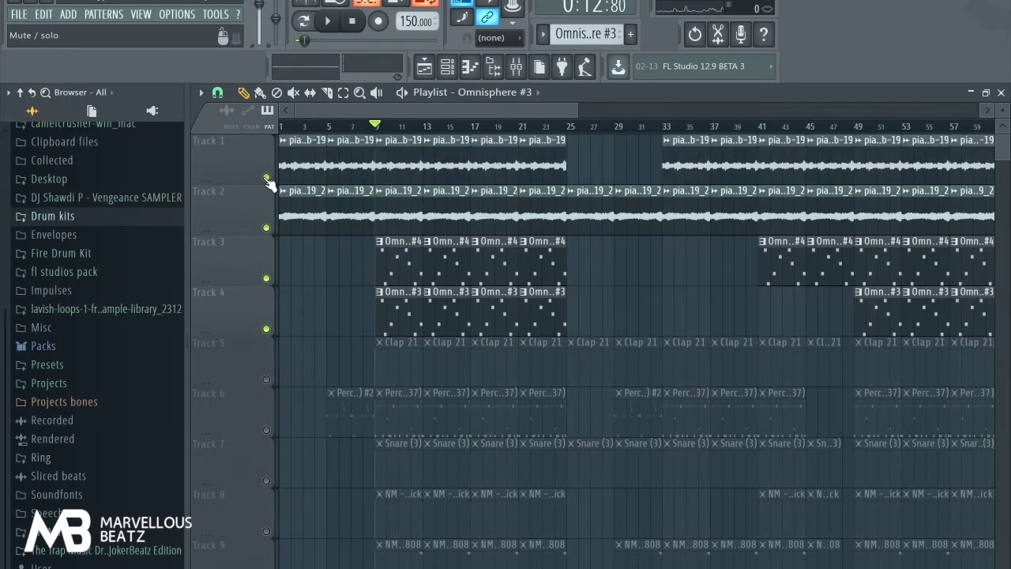
key("space")
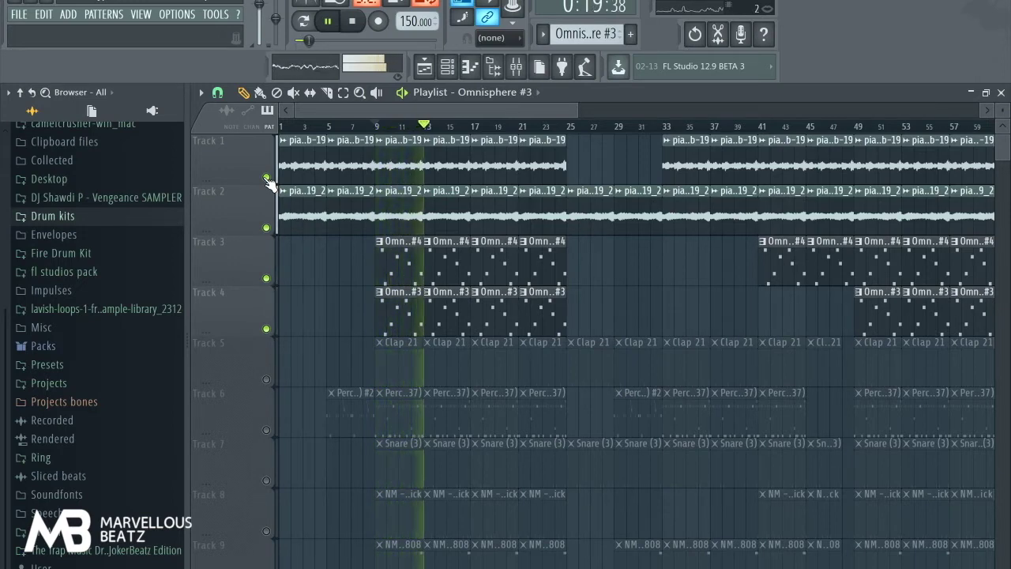
key("space")
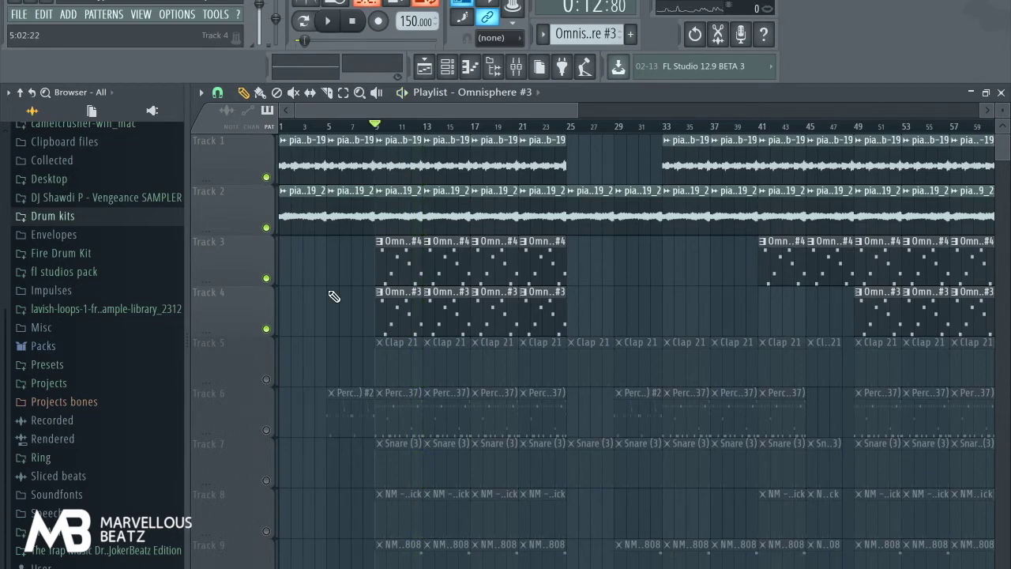
Solo Track 5, make Clap 21 the current pattern, and open it in the piano roll
right_click(266, 380)
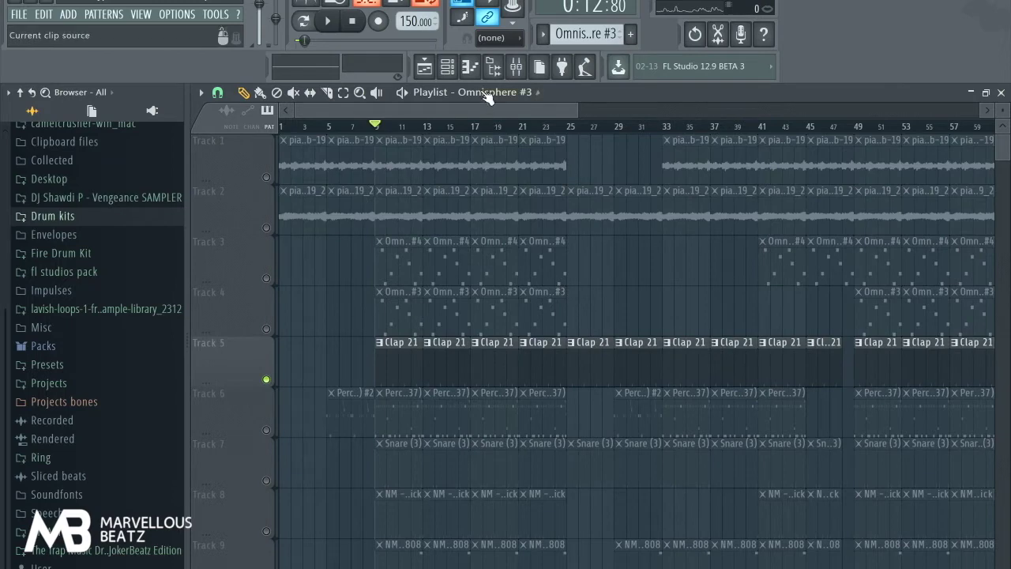
left_click(399, 350)
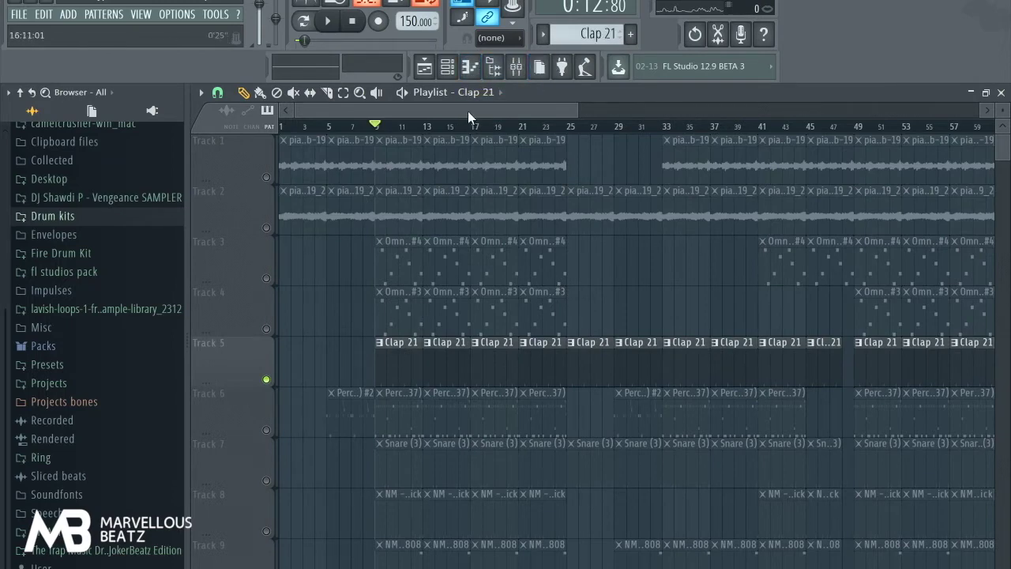
left_click(469, 67)
scroll(391, 269, "down", 3)
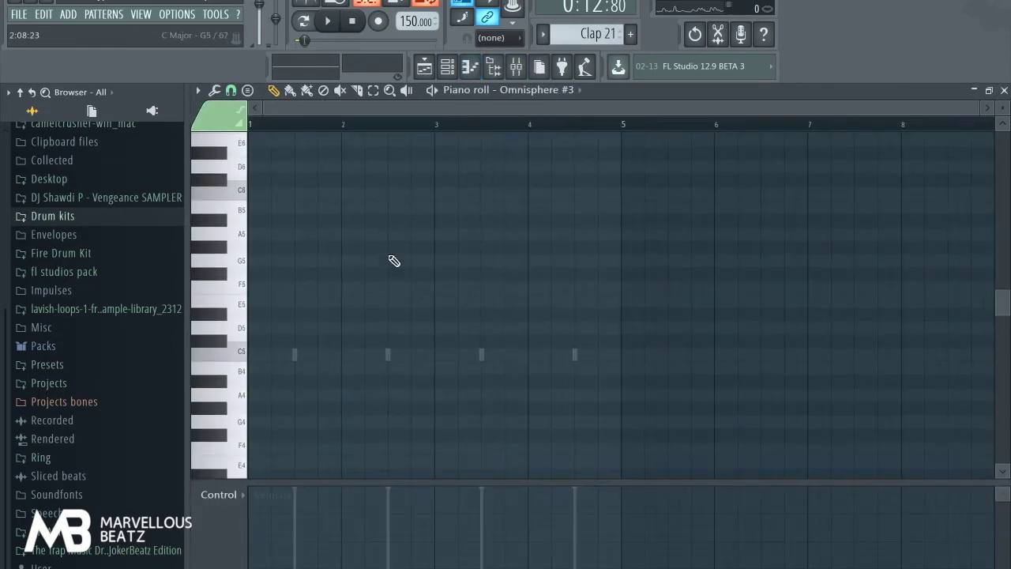
Select the Clap 21 channel, play and stop its four-hit pattern, then return to the playlist
left_click(448, 69)
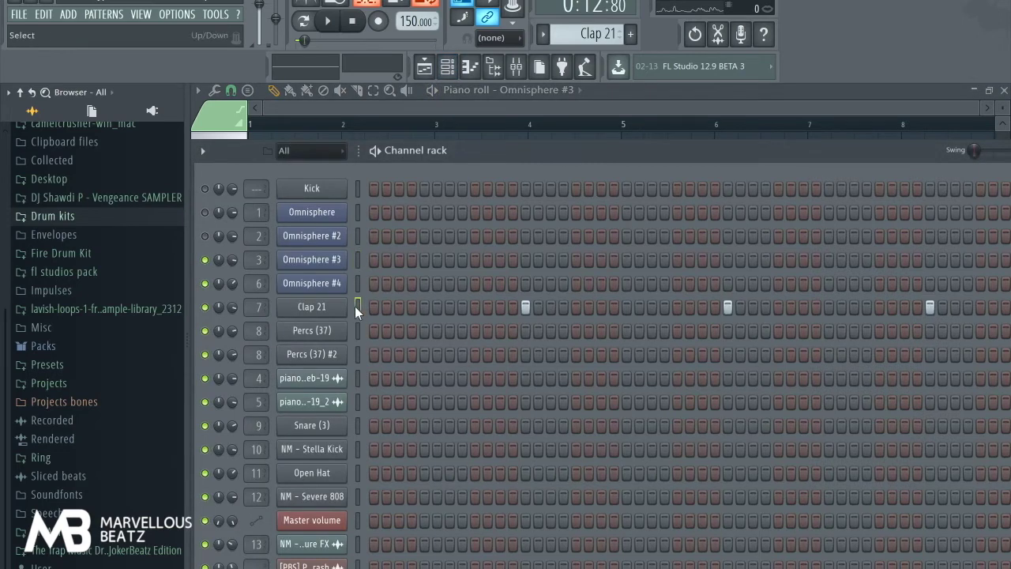
left_click(456, 93)
key("space")
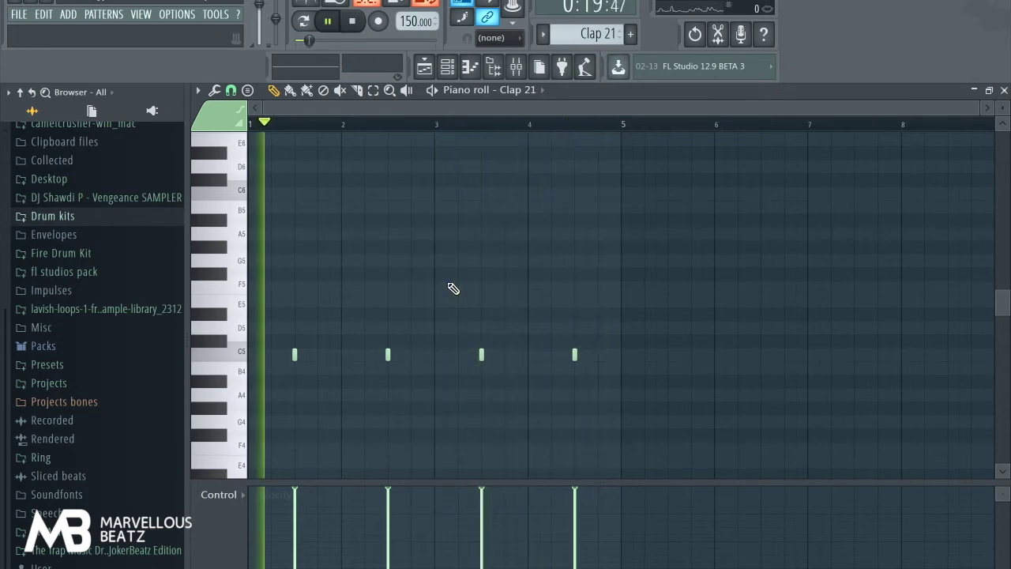
key("space")
left_click(424, 66)
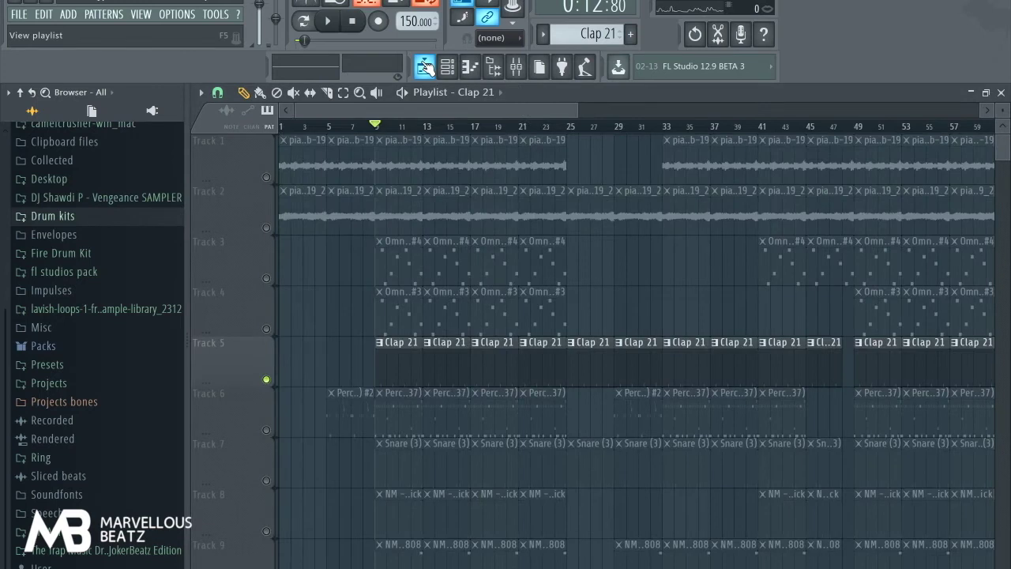
Solo Track 6's percussion, set the song position to bar 5, and make Percs (37) #2 current
left_click(267, 432)
left_click(267, 379)
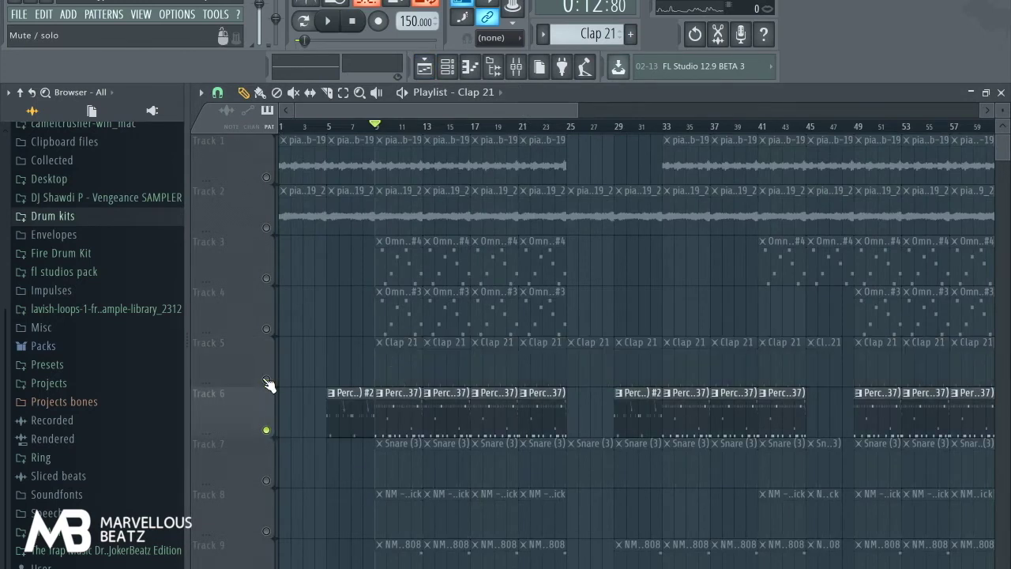
left_click(332, 126)
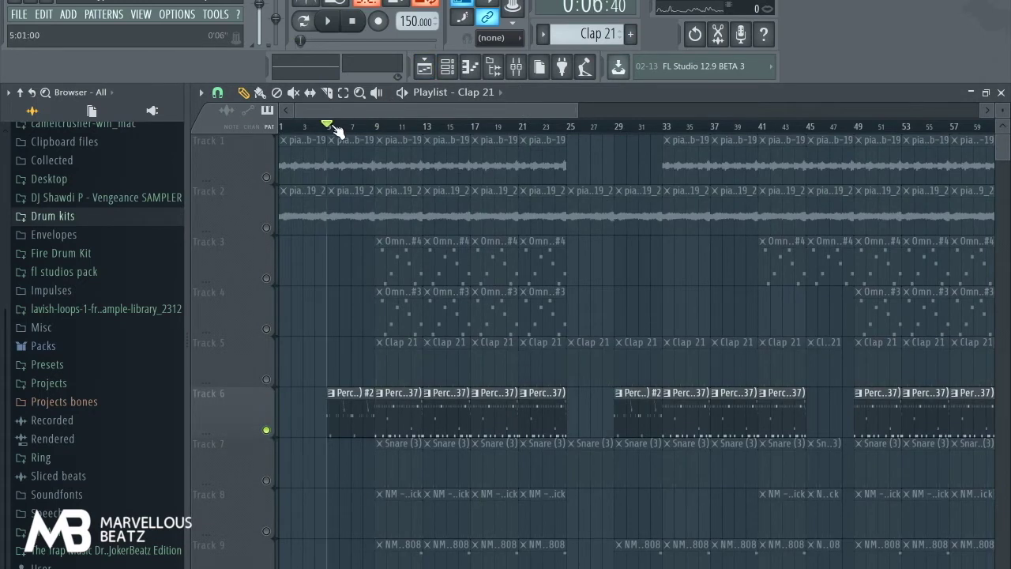
left_click(348, 401)
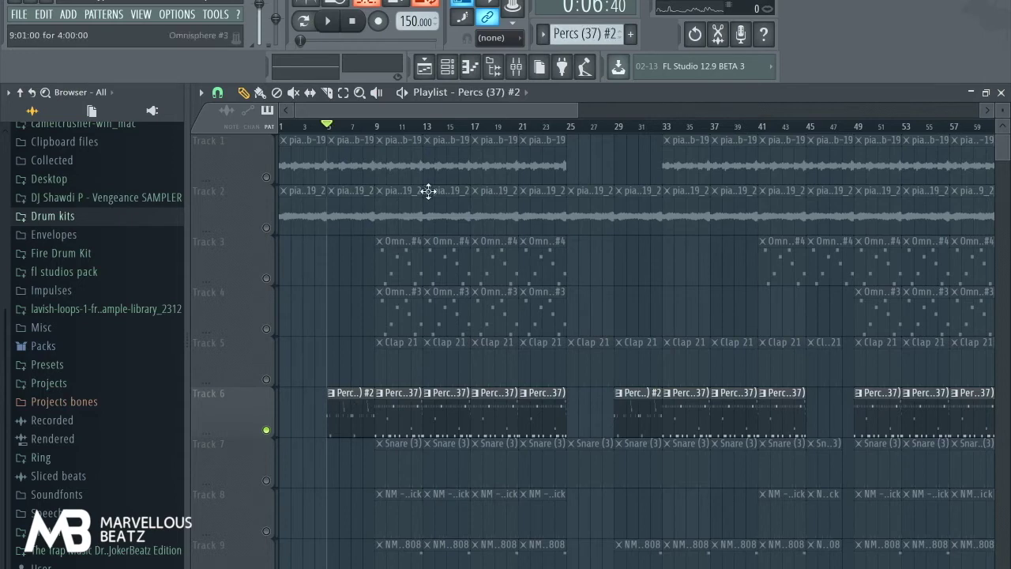
Show Percs (37) #2's notes in the piano roll, play and stop them, then return to the playlist
left_click(472, 67)
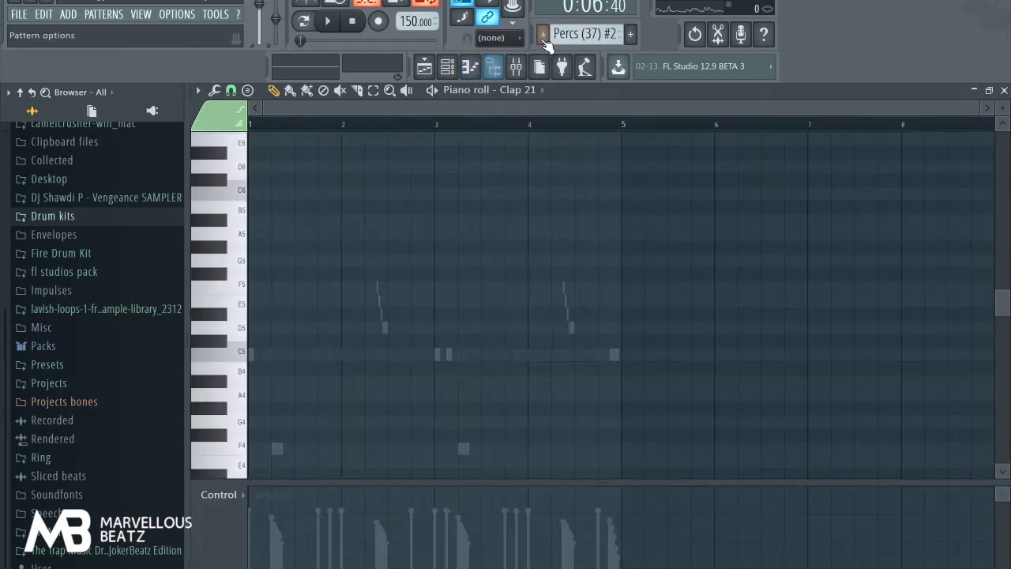
left_click(542, 35)
left_click(447, 66)
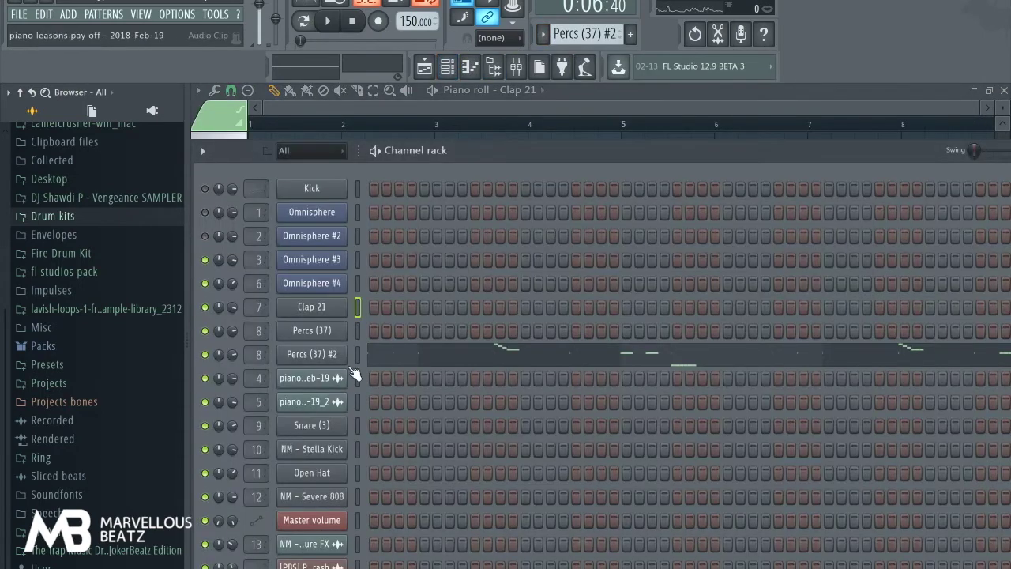
left_click(469, 68)
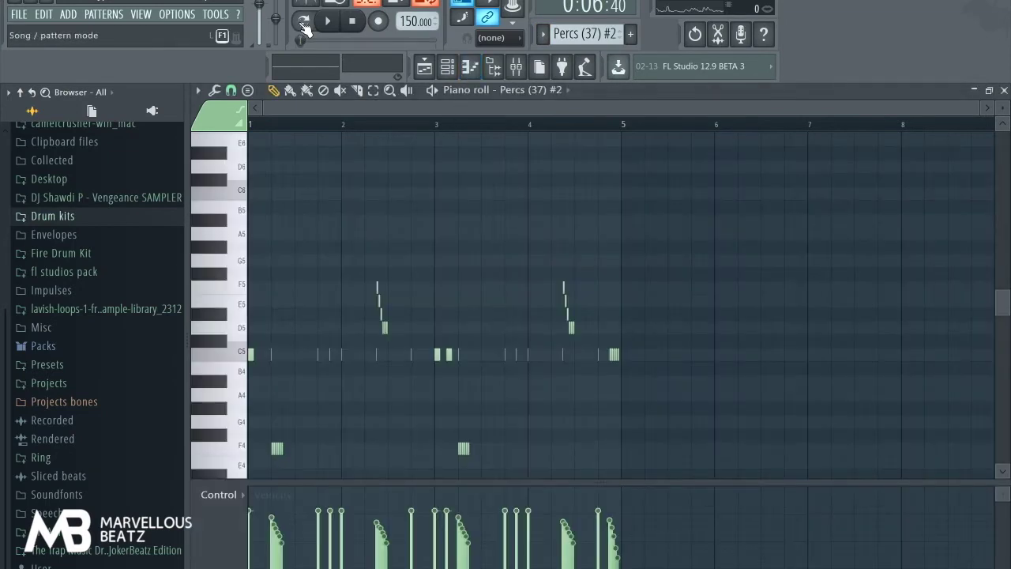
left_click(327, 22)
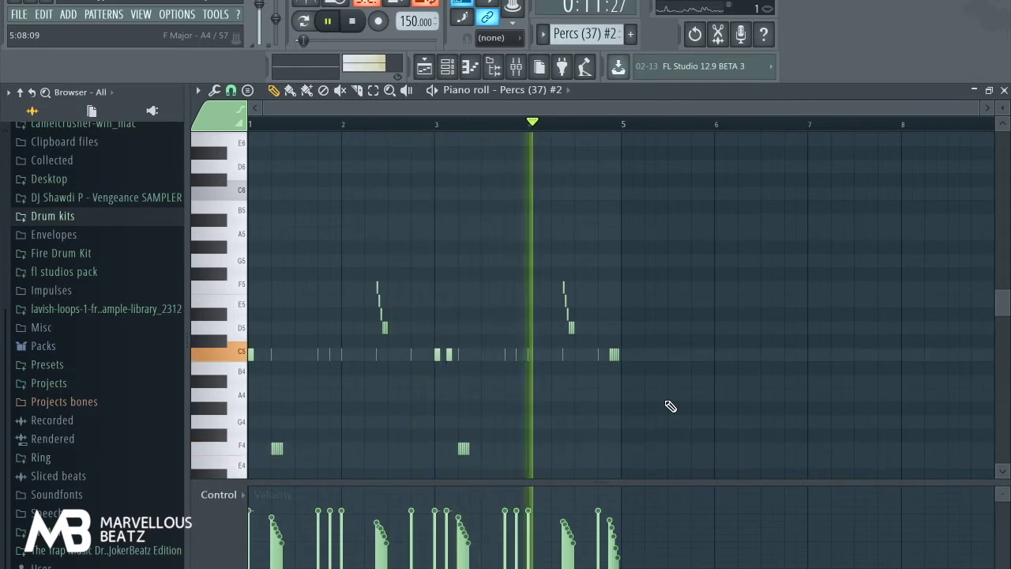
key("space")
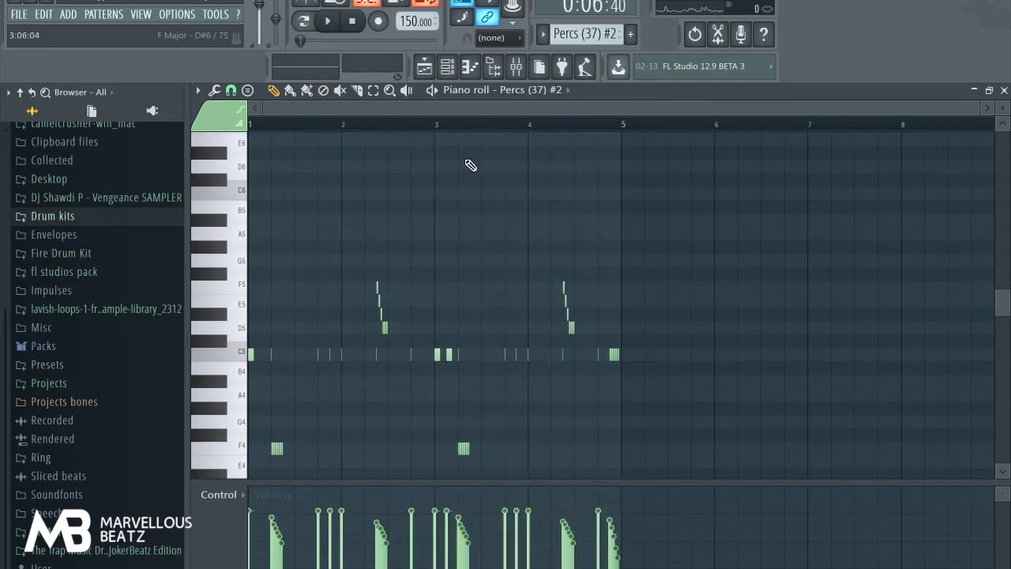
left_click(433, 72)
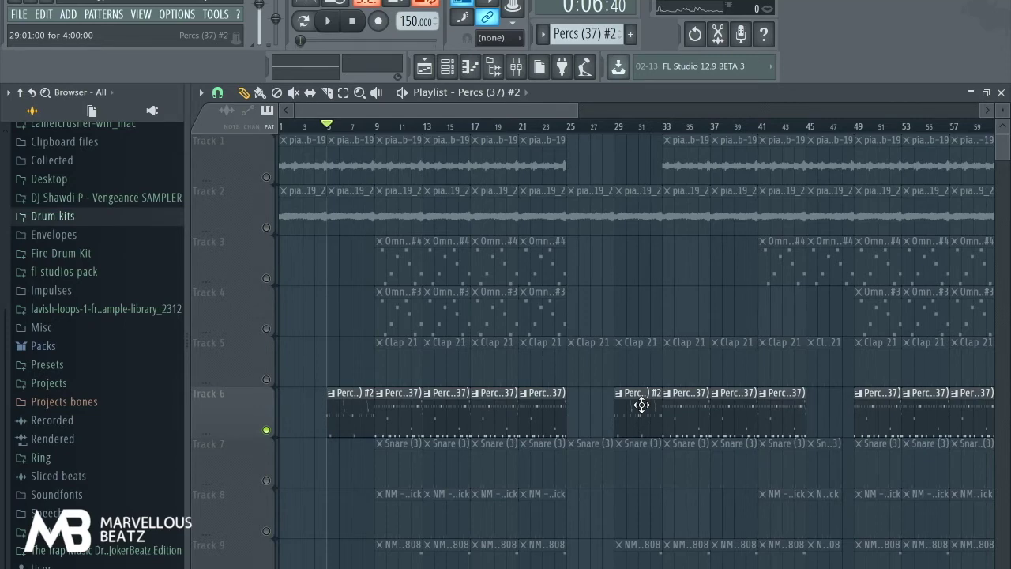
Set the song position to bar 9 and open the Percs (37) pattern's notes in the piano roll
left_click(379, 128)
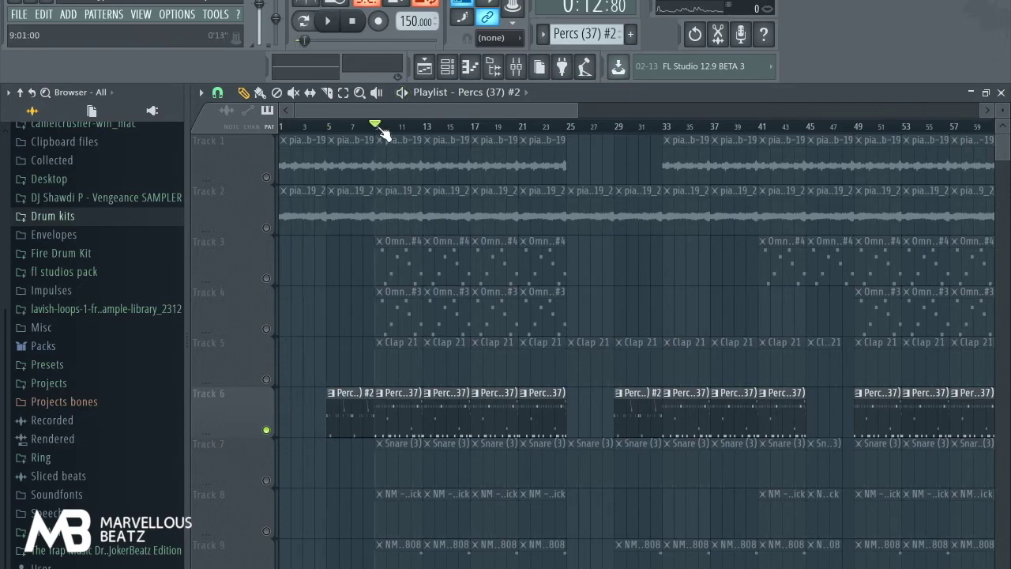
left_click(406, 411)
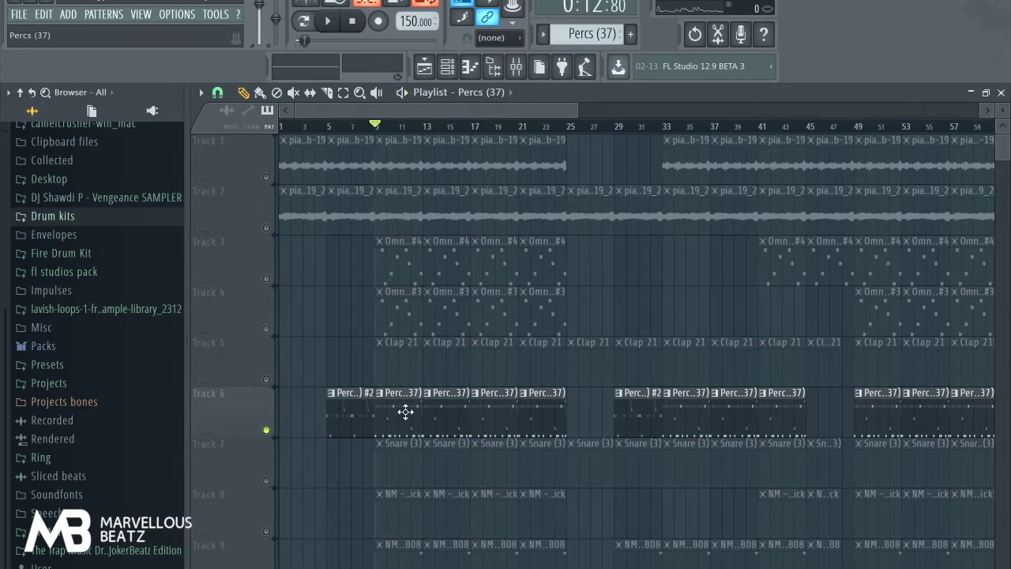
left_click(472, 69)
left_click(447, 68)
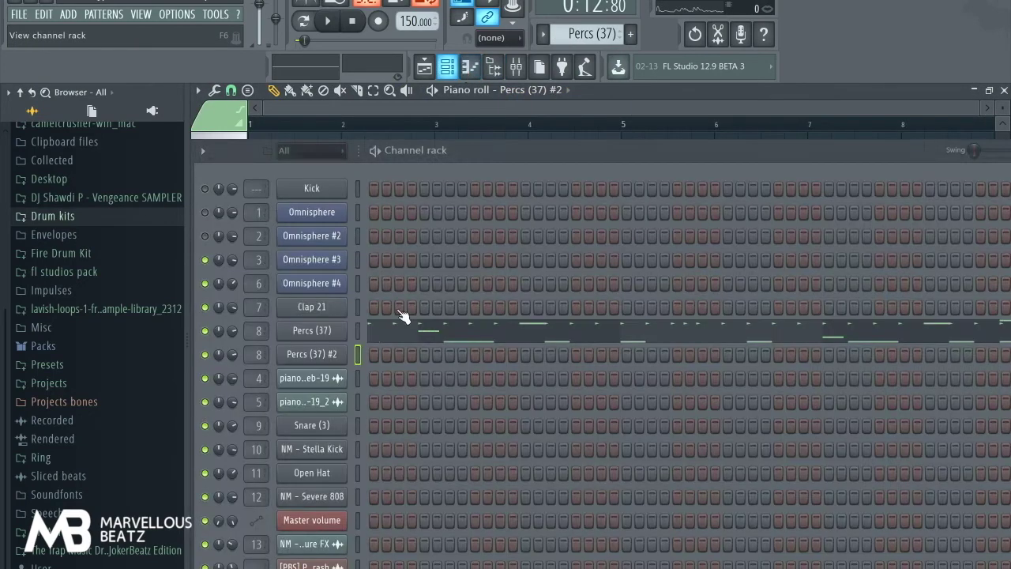
left_click(472, 70)
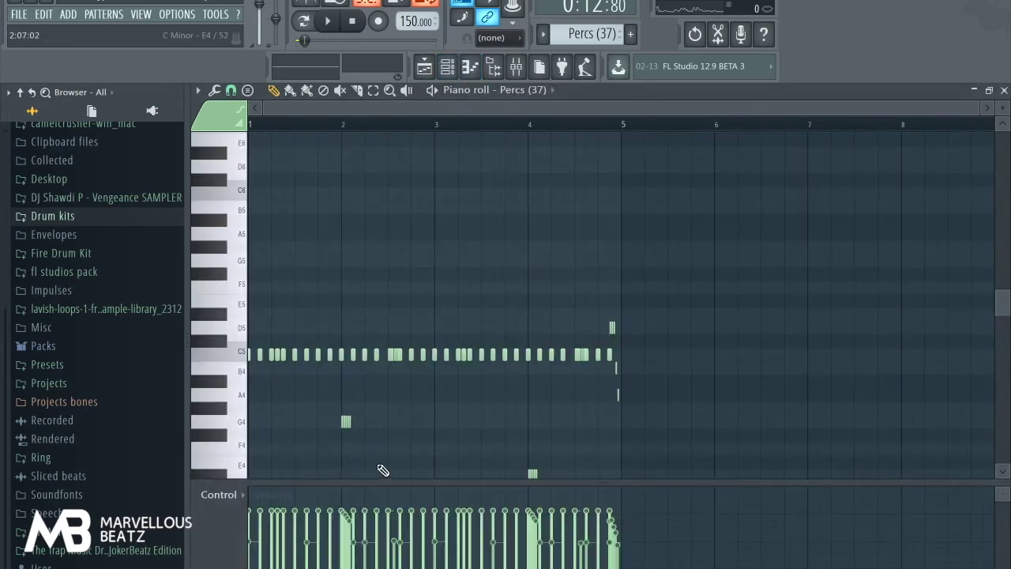
scroll(699, 282, "down", 4)
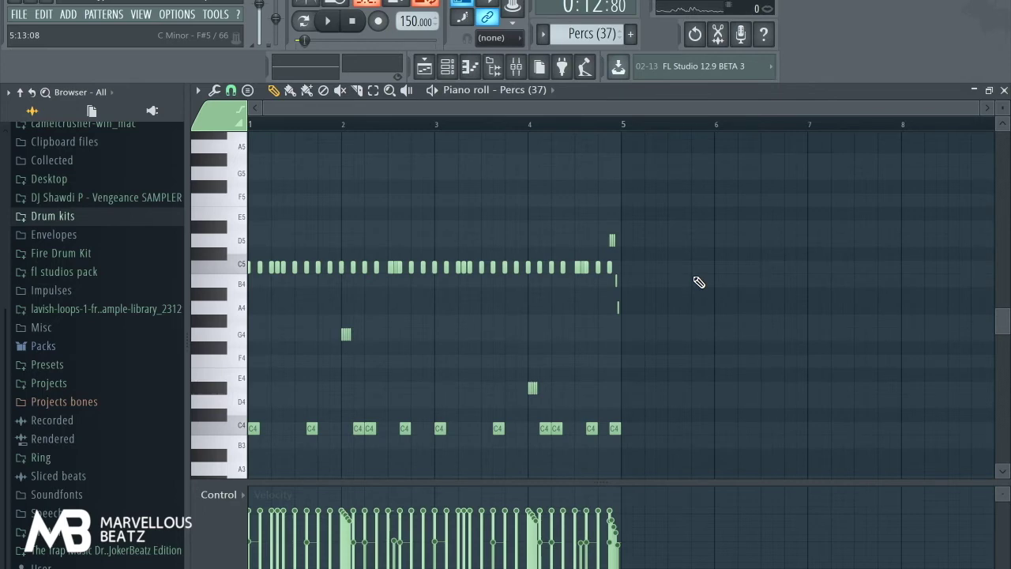
Play and stop the Percs (37) C4 and C5 notes, then return to the playlist
key("space")
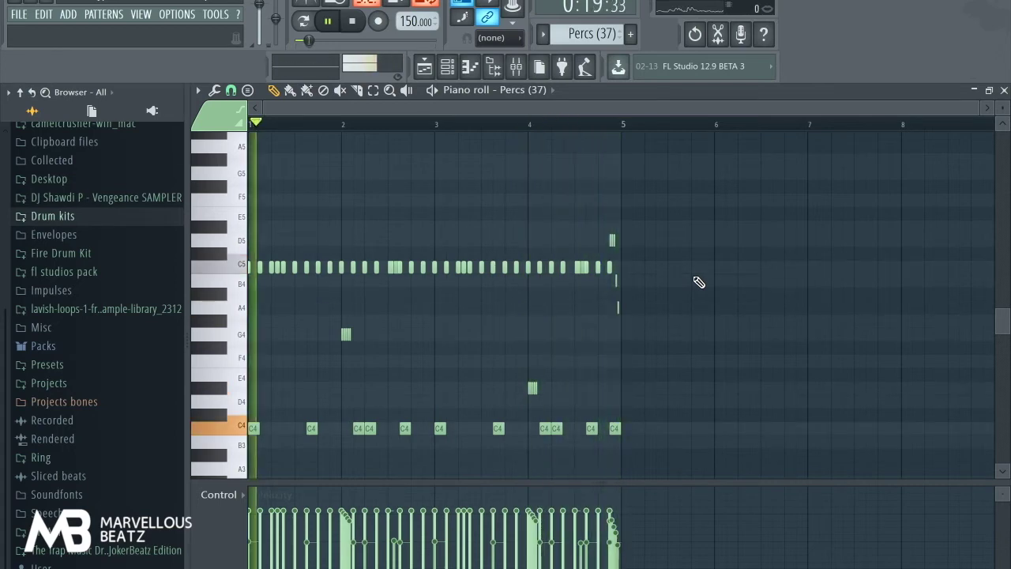
key("space")
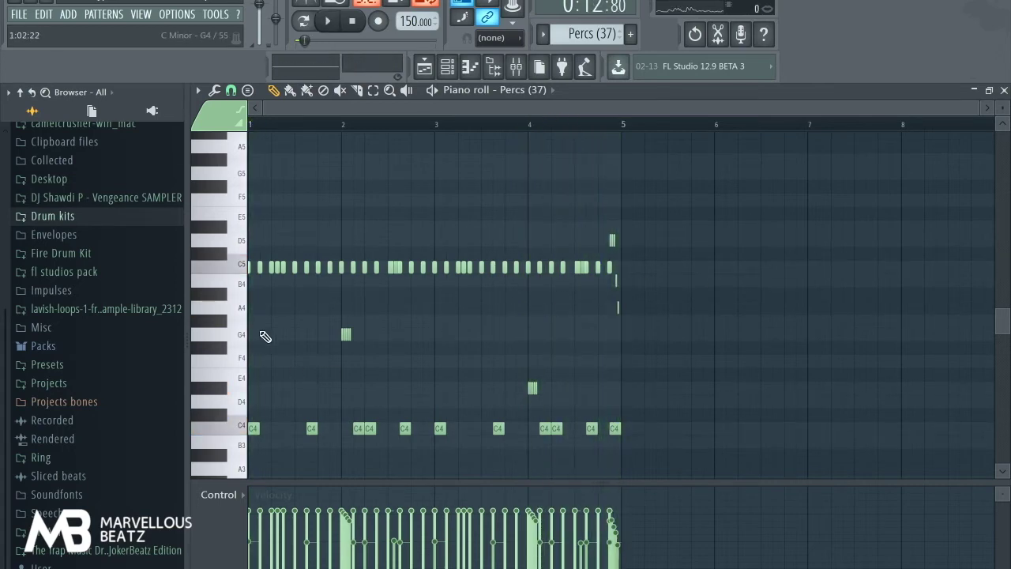
scroll(266, 337, "up", 1)
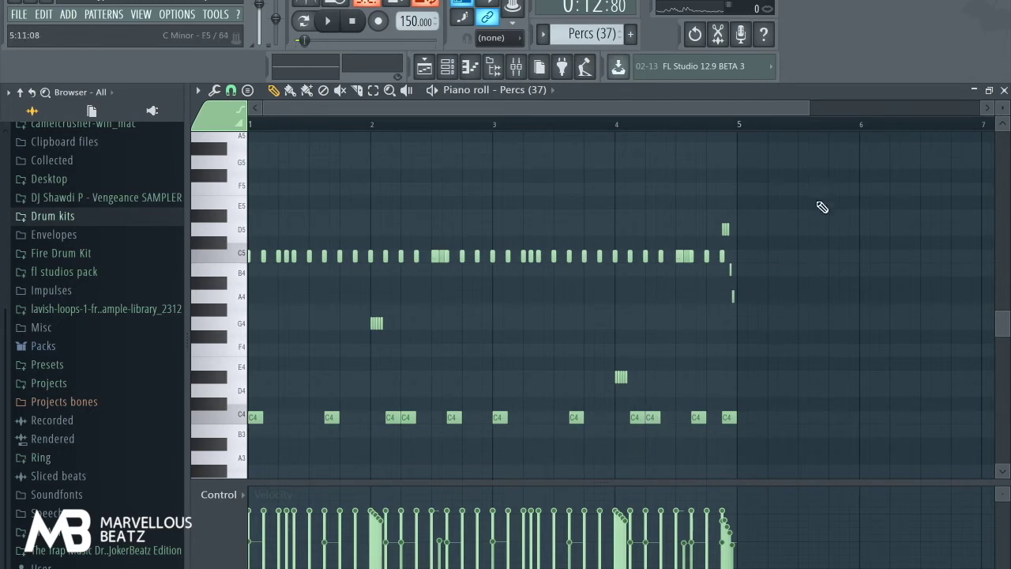
left_click(424, 67)
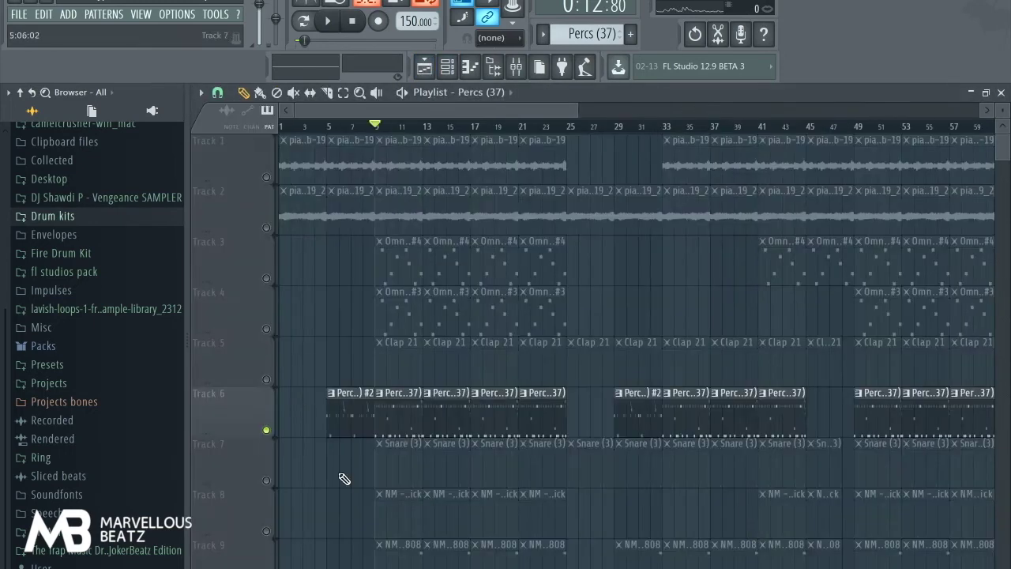
Make Snare (3) the current pattern and show its five C5 snare notes in the piano roll
scroll(345, 479, "down", 2)
scroll(344, 479, "down", 3)
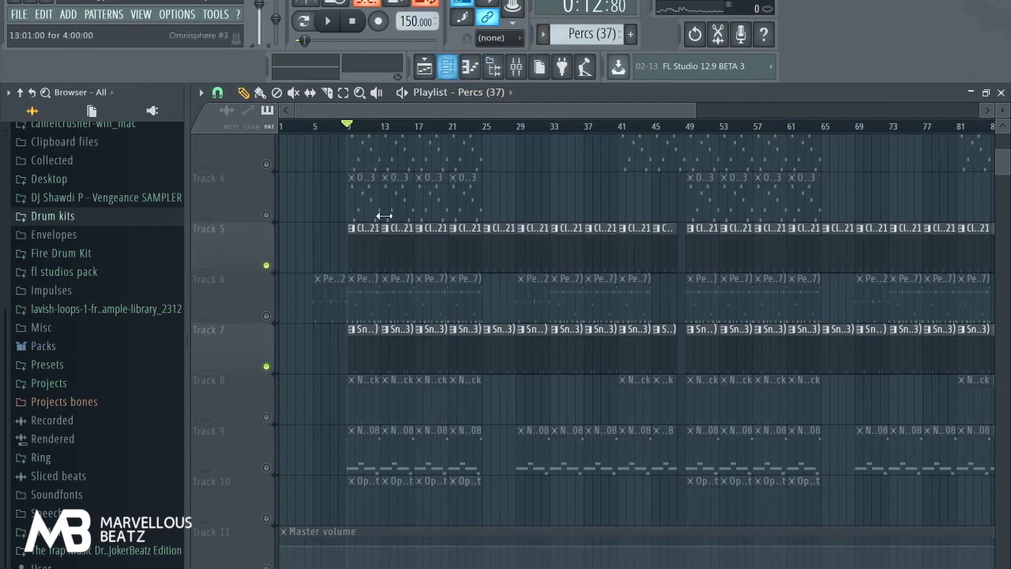
left_click(362, 360)
left_click(470, 67)
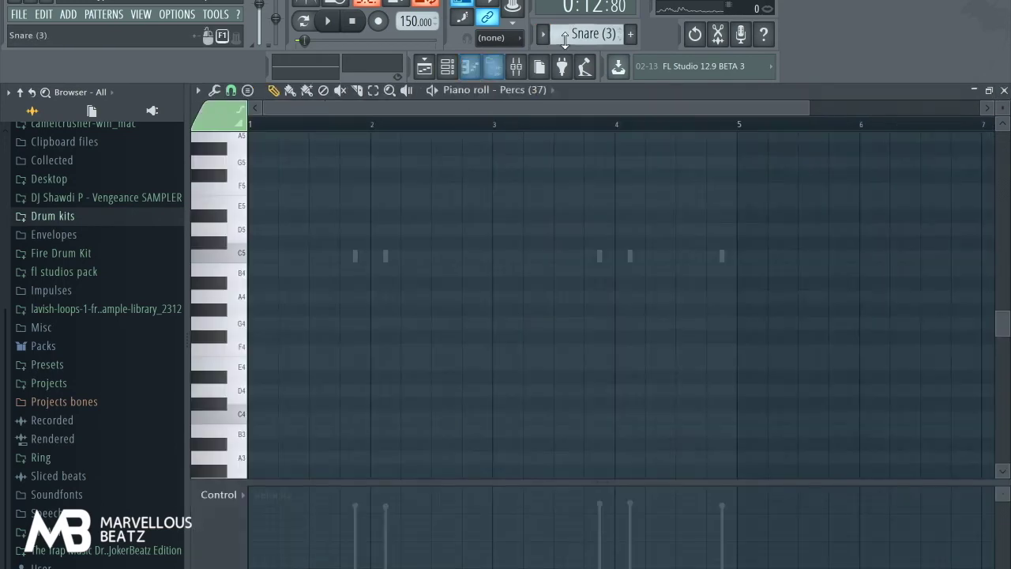
left_click(544, 34)
left_click(465, 75)
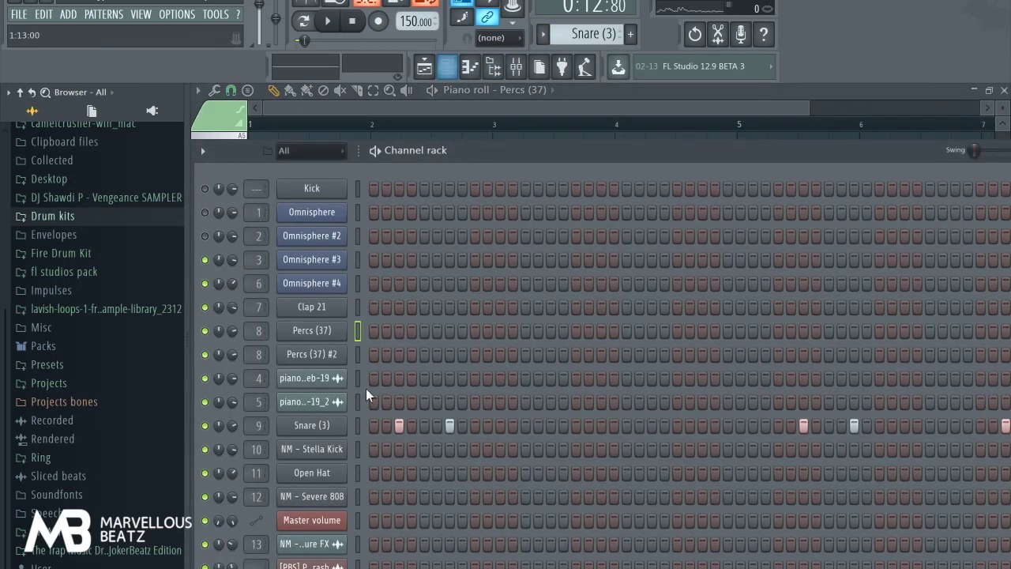
left_click(353, 424)
left_click(475, 90)
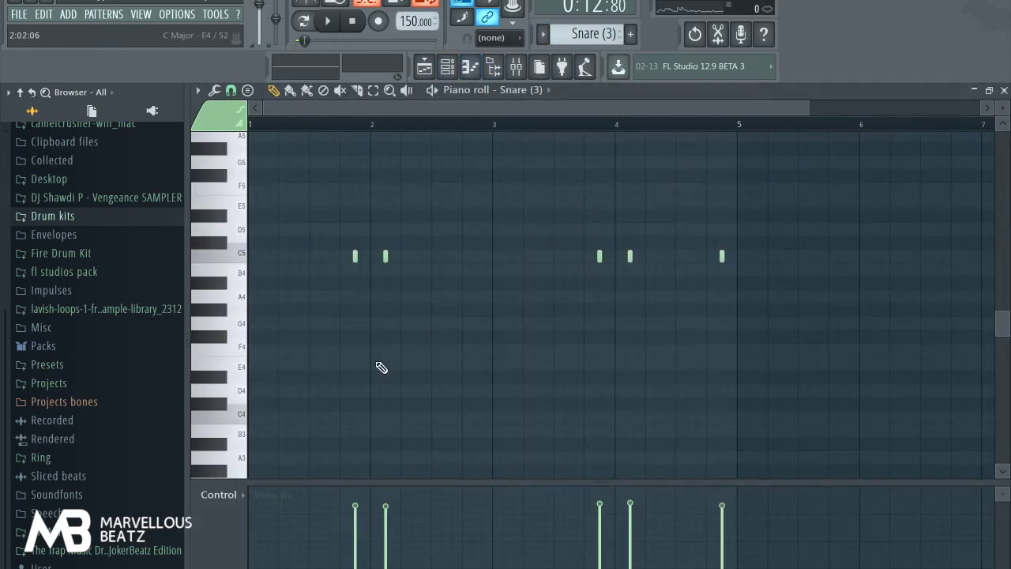
Play the Snare (3) pattern, stop it, and return to the Playlist
key("space")
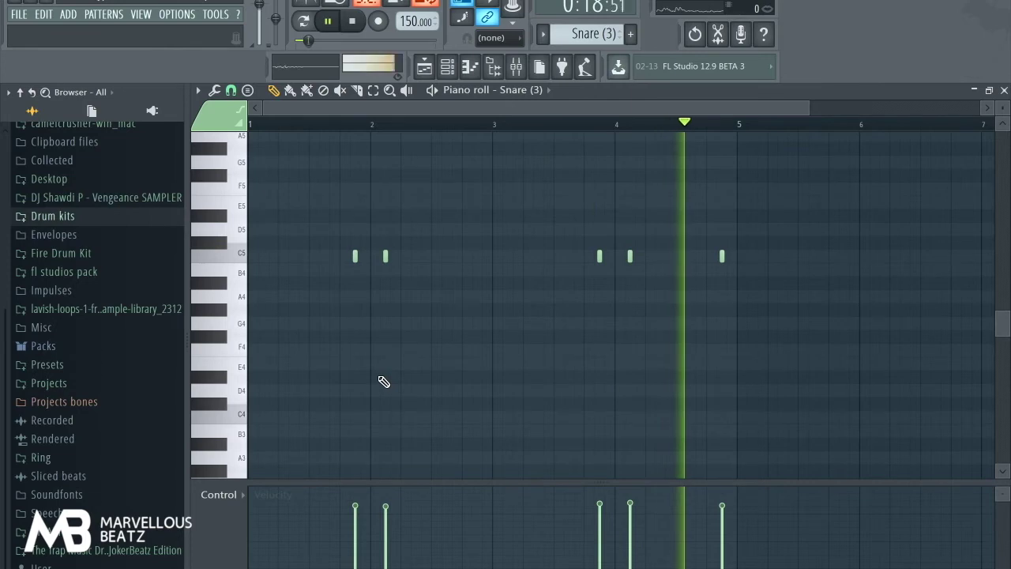
key("space")
left_click(427, 71)
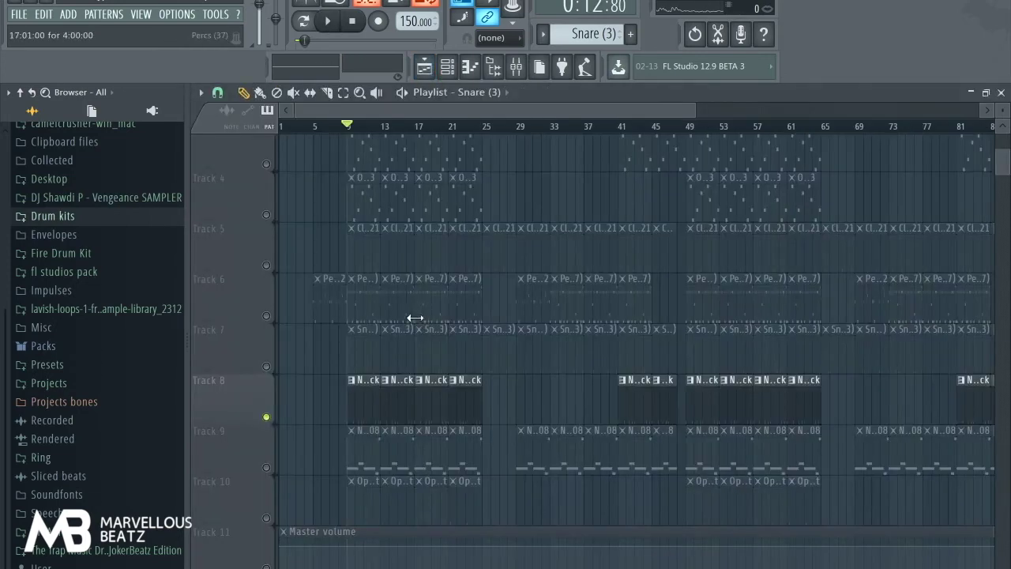
Make the Track 8 NM - Stella Kick the current pattern, view its notes, then return to the Playlist
left_click(369, 388)
left_click(470, 68)
left_click(447, 67)
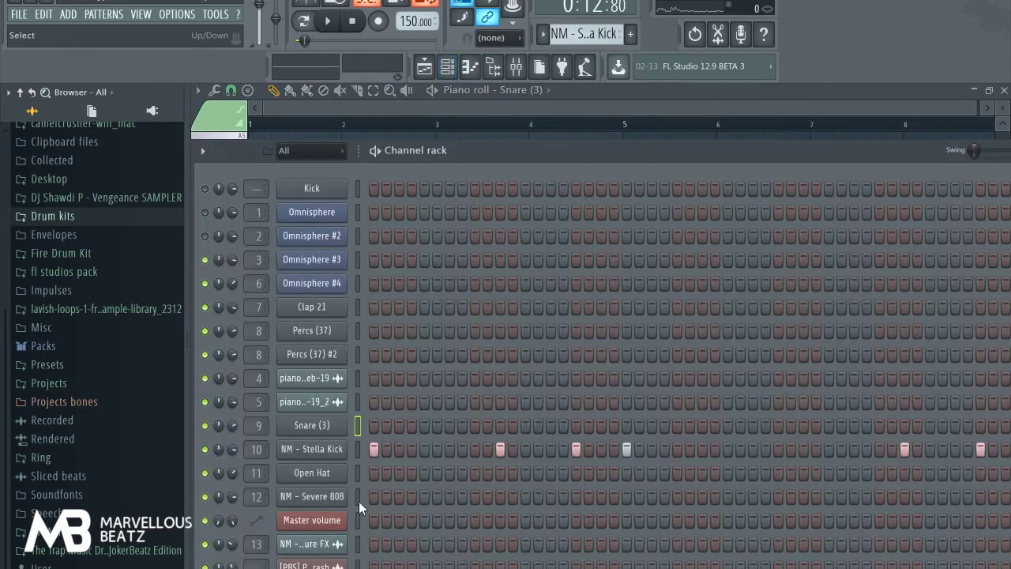
left_click(357, 449)
left_click(470, 67)
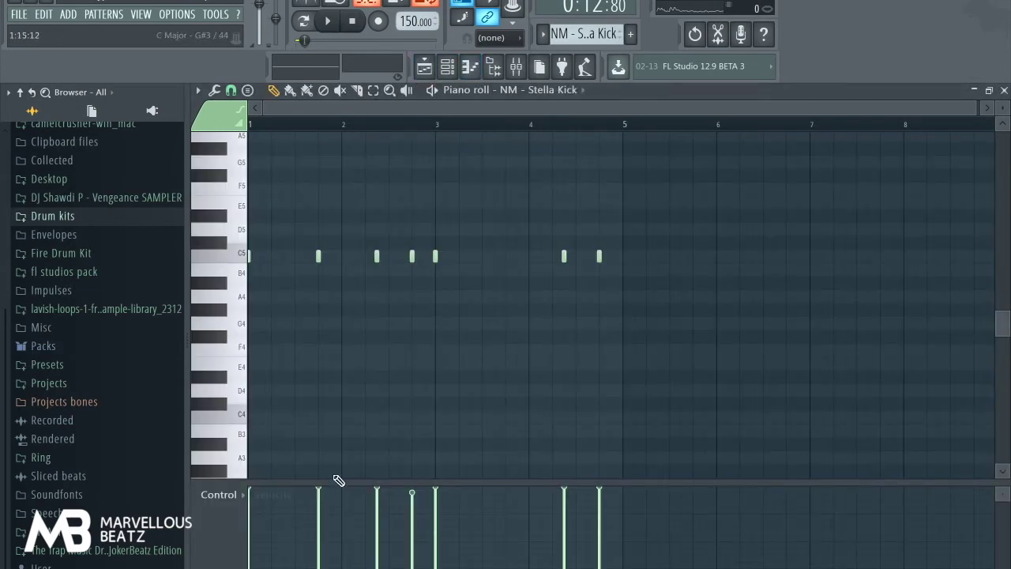
left_click(425, 69)
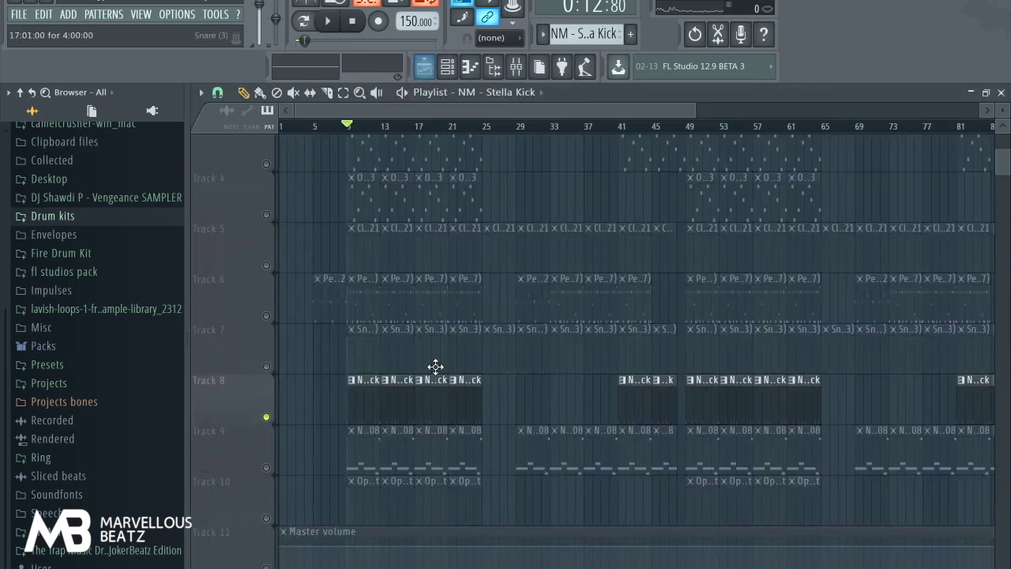
Unmute the snare, percussion and clap tracks, then play the beat while viewing the seven C5 kick hits
left_click(267, 366)
left_click(266, 316)
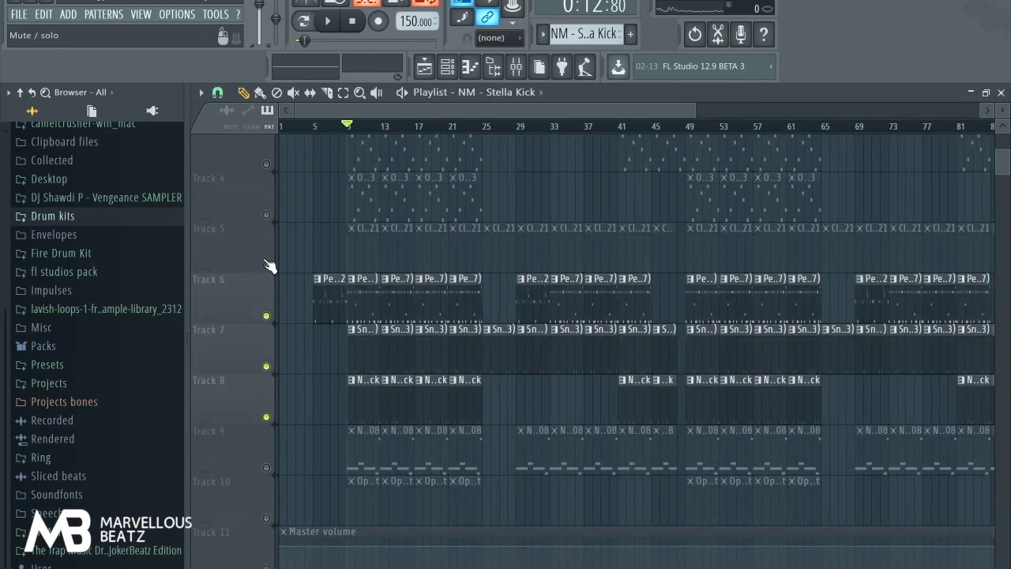
left_click(266, 264)
key("space")
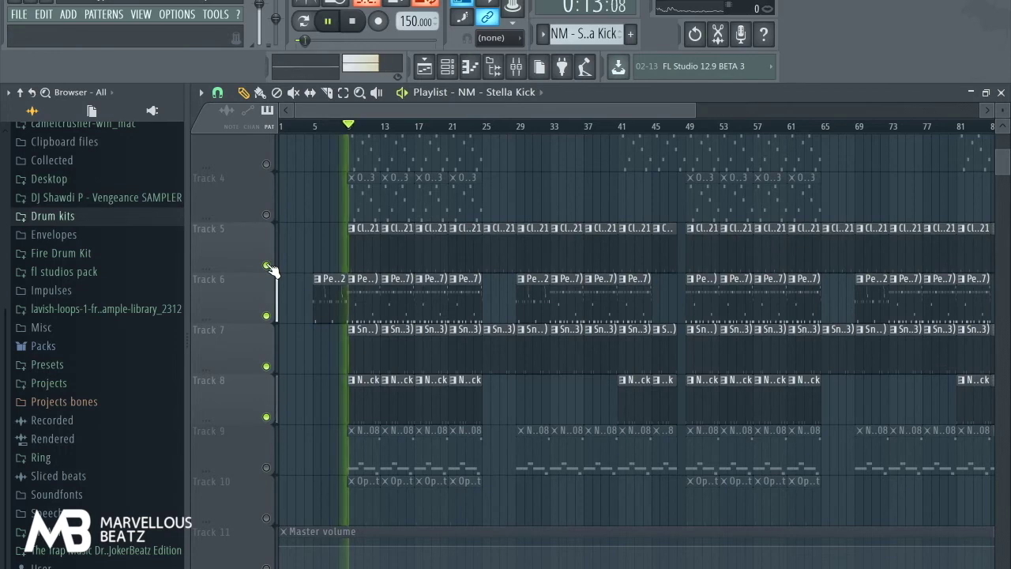
left_click(470, 67)
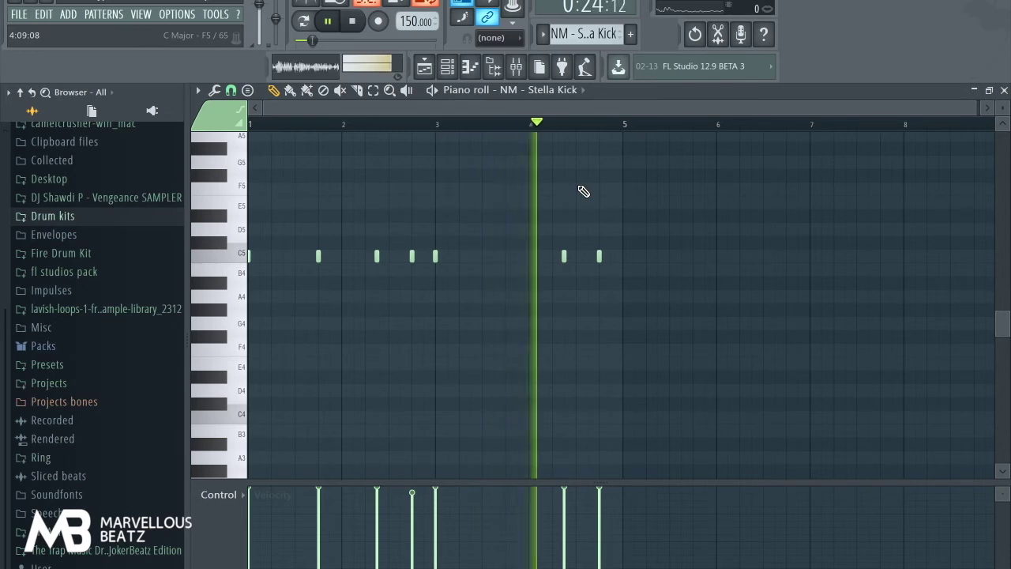
key("space")
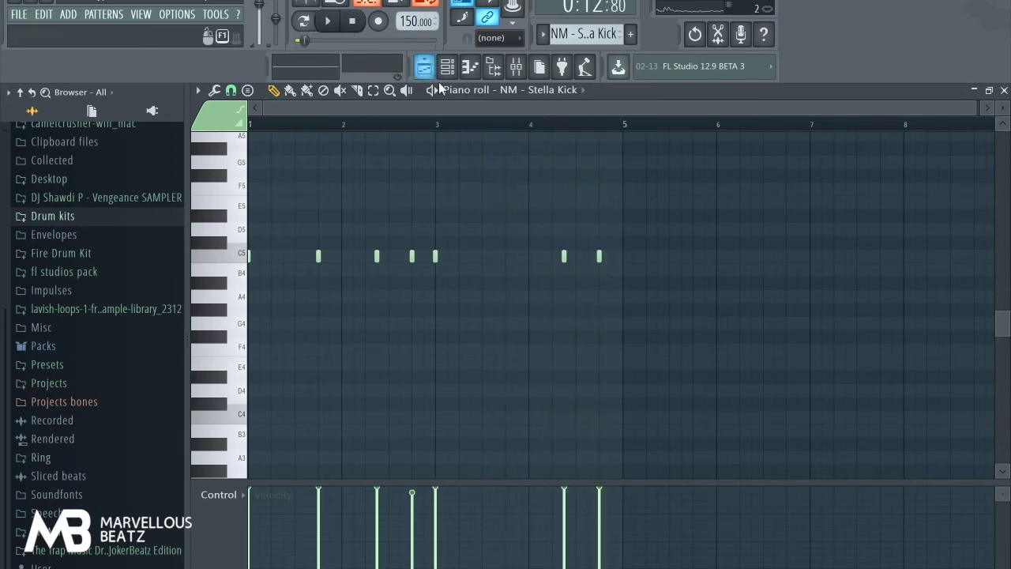
Mute the snare, percussion and clap tracks (Tracks 7, 6 and 5)
left_click(424, 66)
left_click(267, 317)
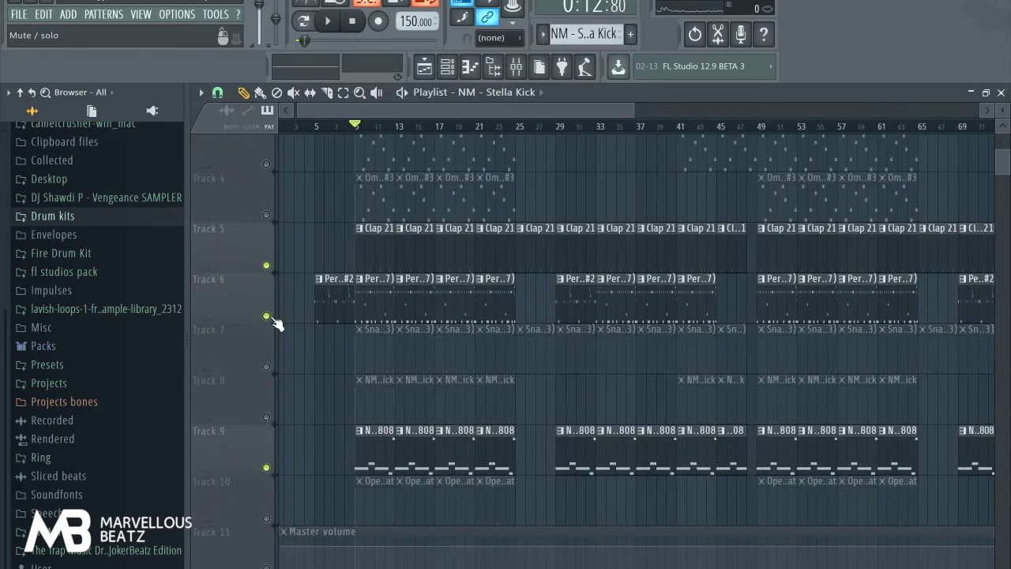
left_click(267, 317)
left_click(267, 266)
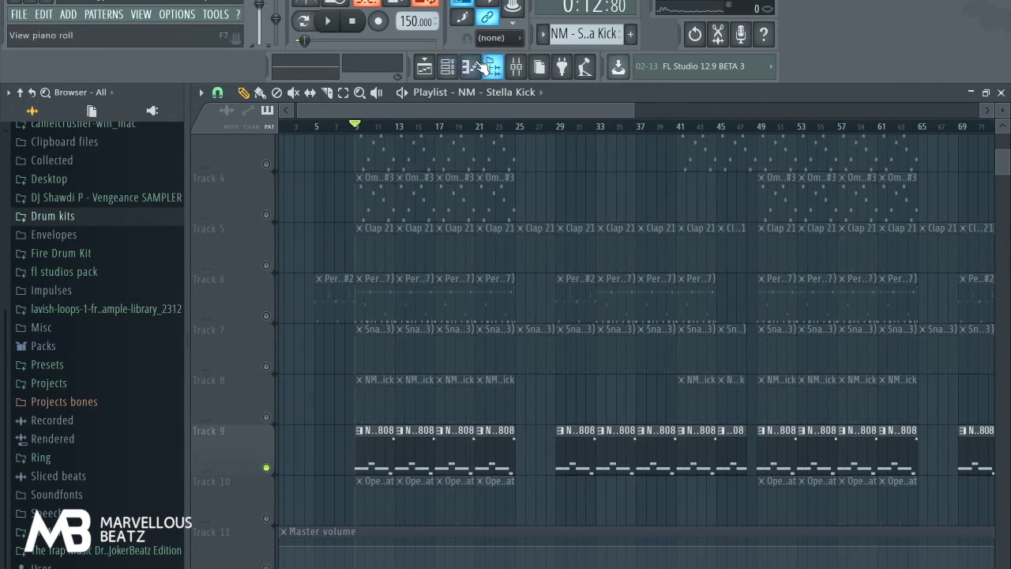
Preview the NM - Severe 808 bassline, D#5 to F6, in the piano roll, then return to the Playlist
left_click(365, 462)
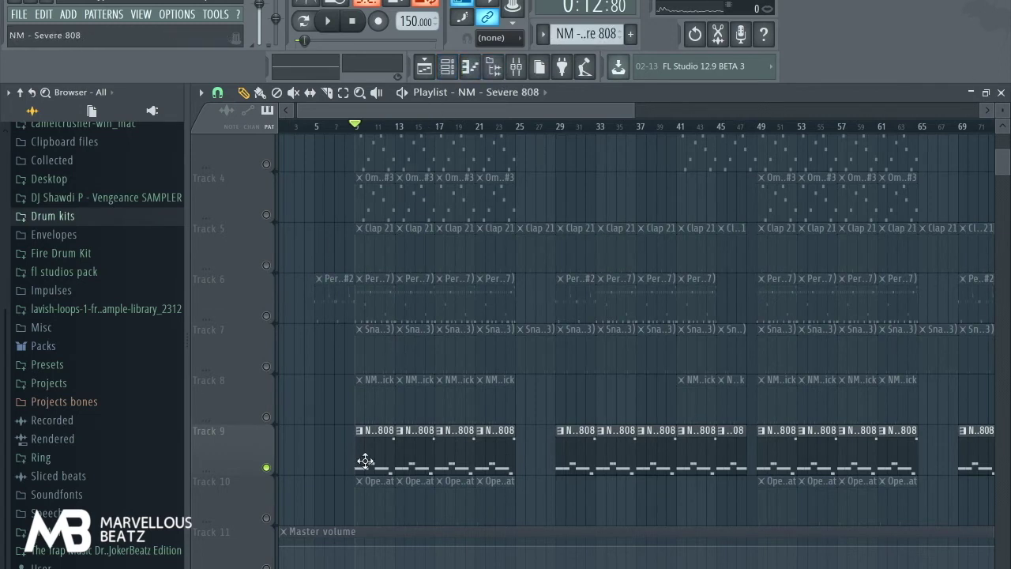
left_click(470, 66)
scroll(450, 205, "up", 5)
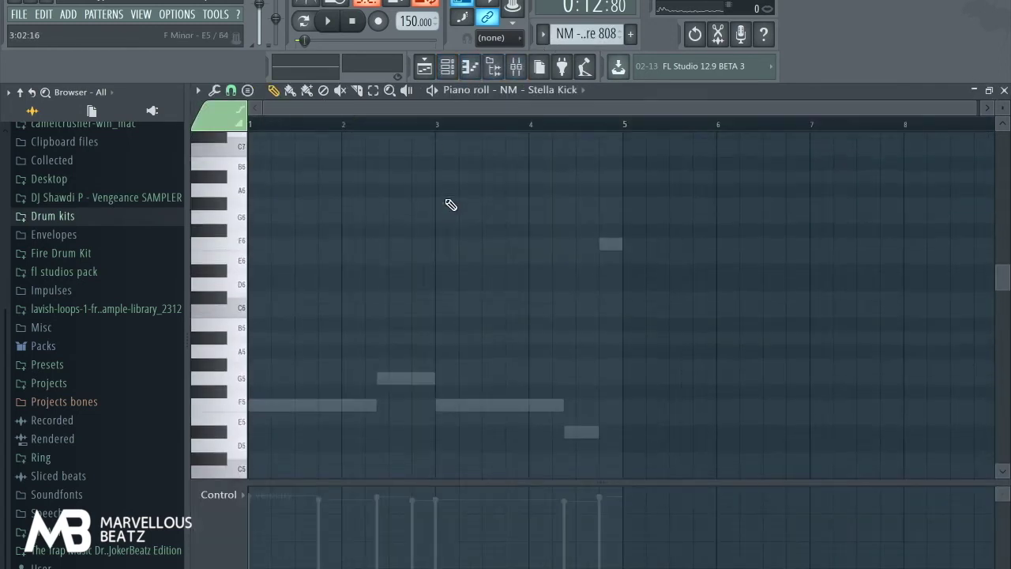
scroll(598, 181, "down", 1)
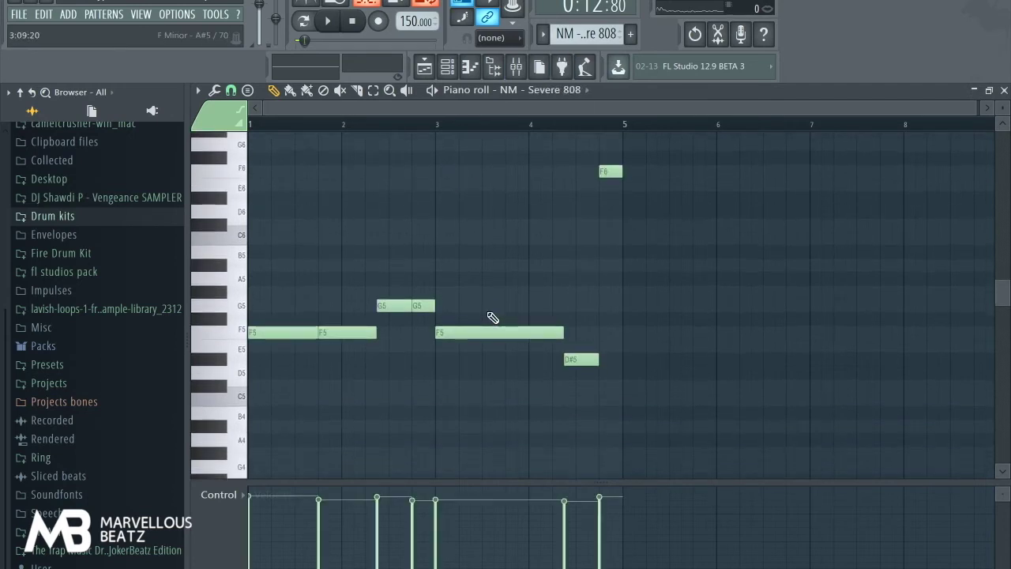
scroll(493, 318, "up", 1)
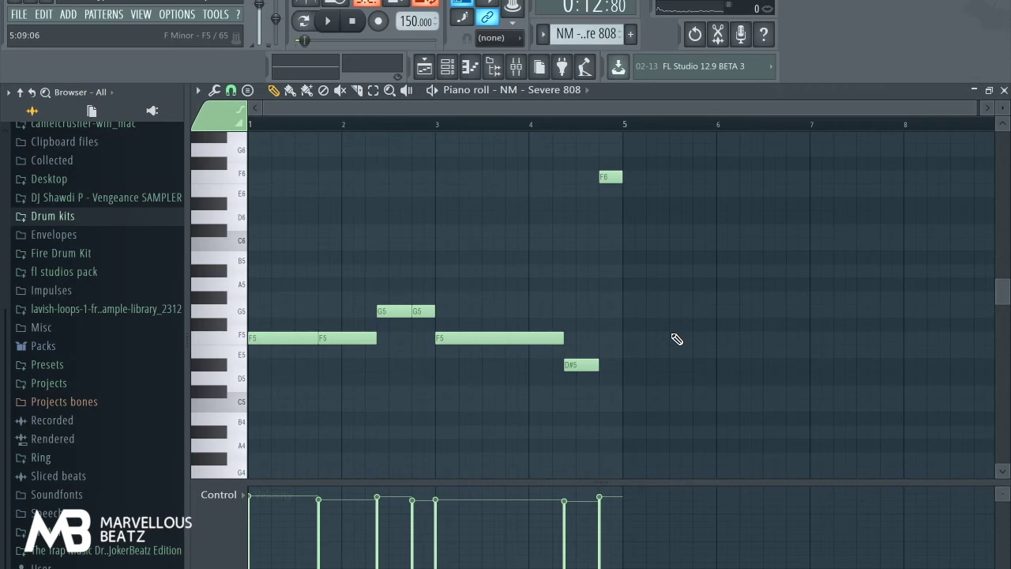
key("space")
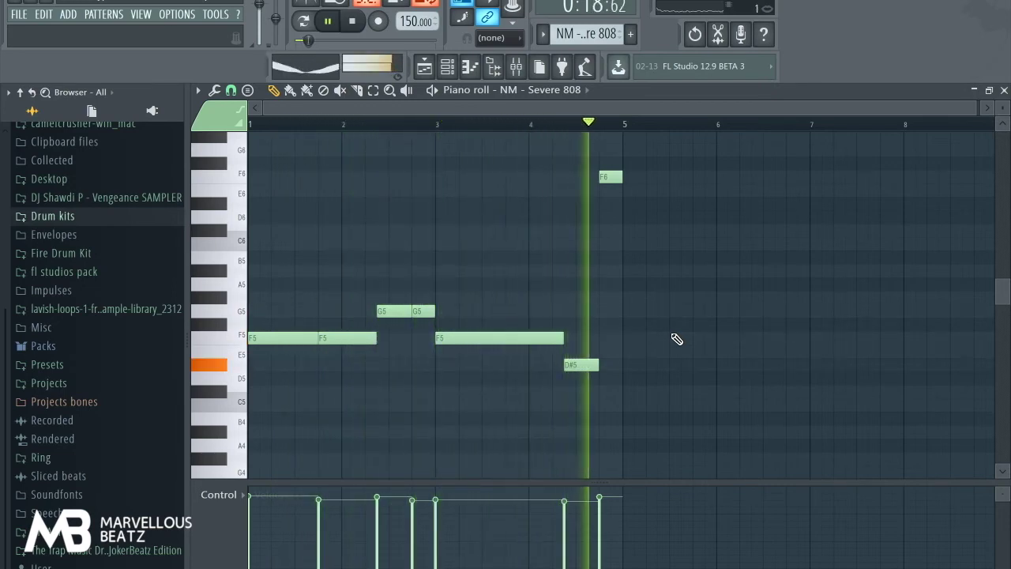
key("space")
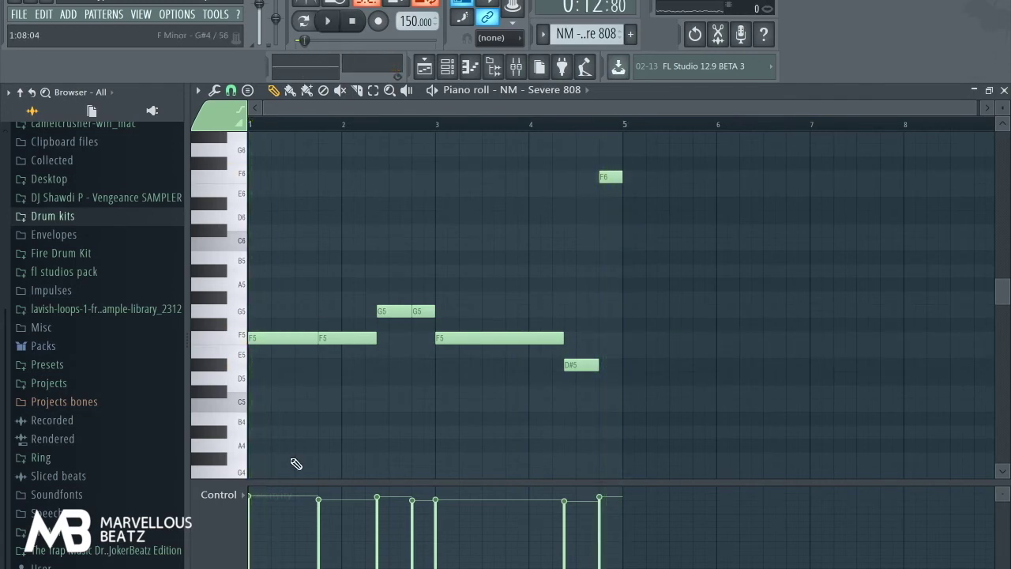
left_click(424, 66)
Preview the Open Hat pattern's two C5 hits from Track 10, then return to the Playlist
scroll(338, 478, "down", 3)
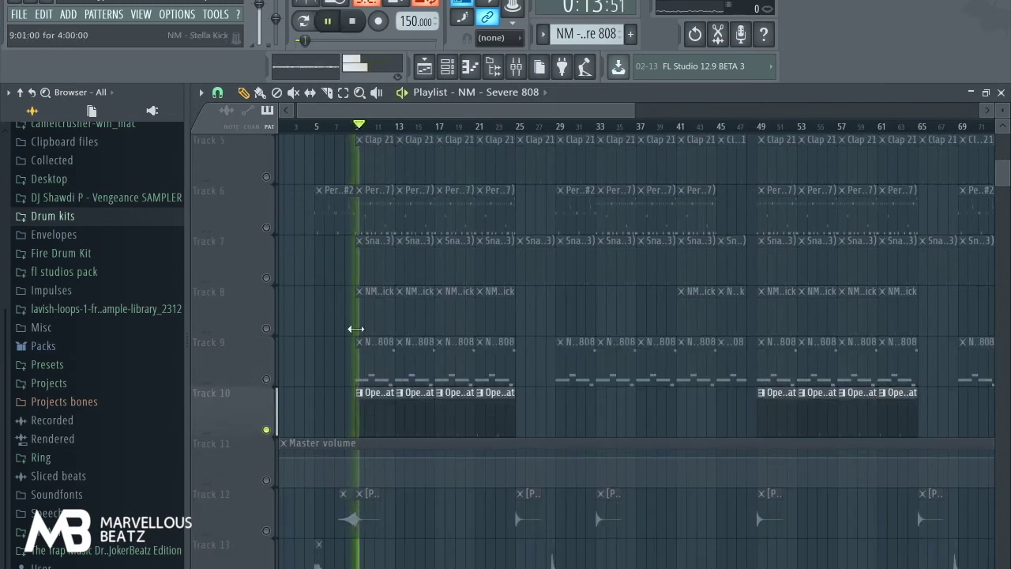
double_click(401, 433)
key("space")
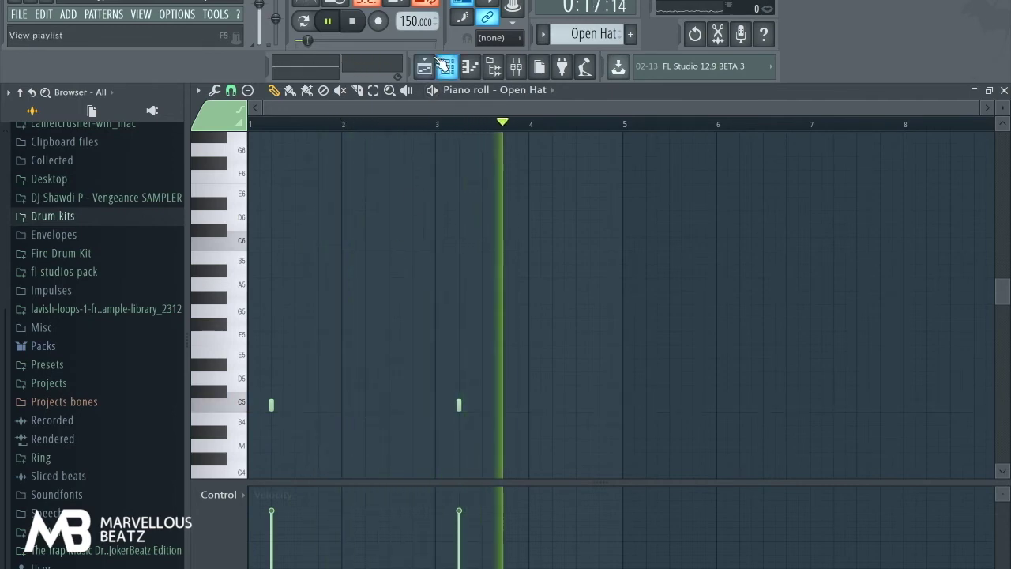
key("space")
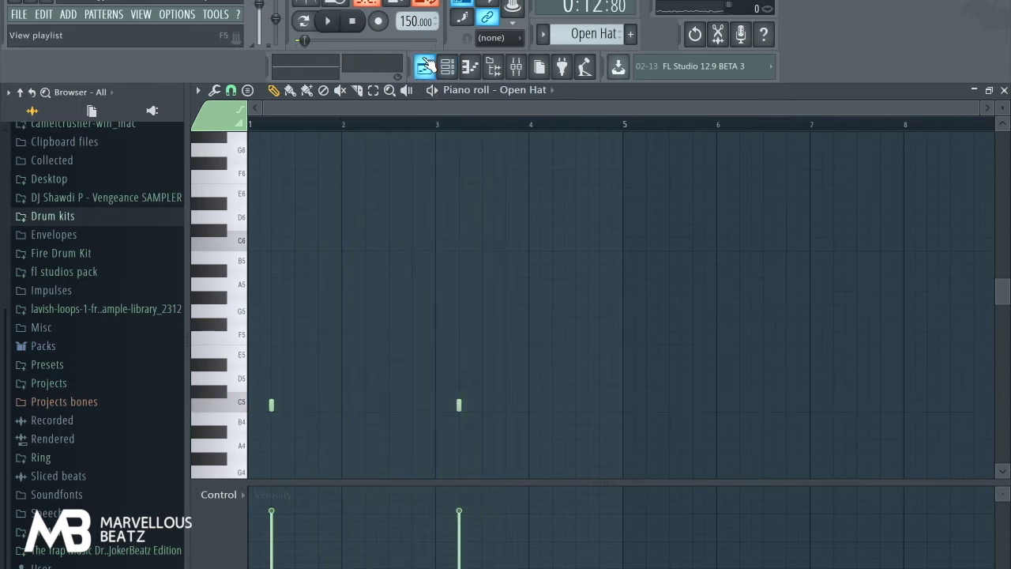
left_click(426, 66)
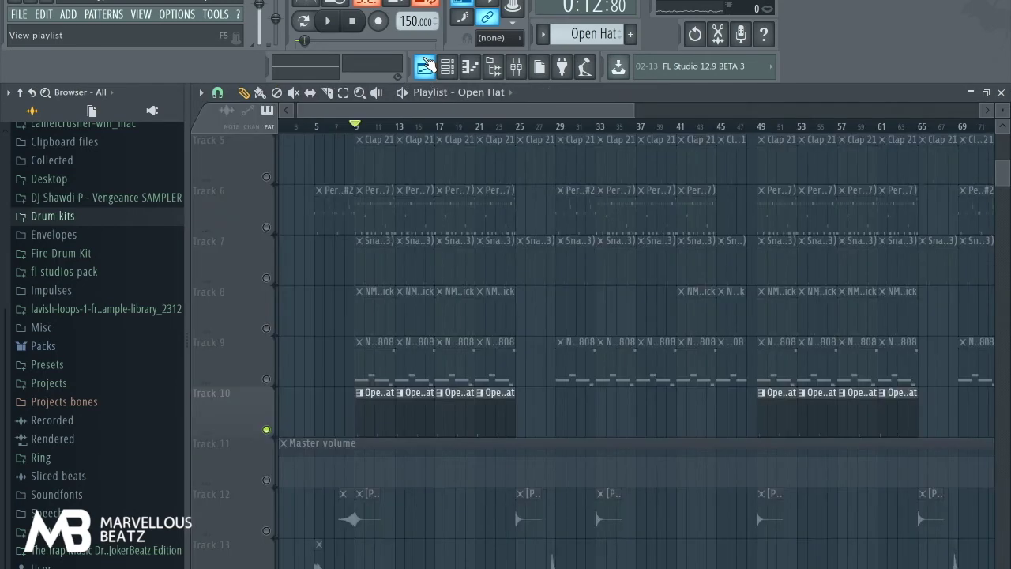
Unmute the 808, kick, snare, percussion and clap on Tracks 9, 8, 7, 6 and 5
left_click(266, 379)
left_click(266, 328)
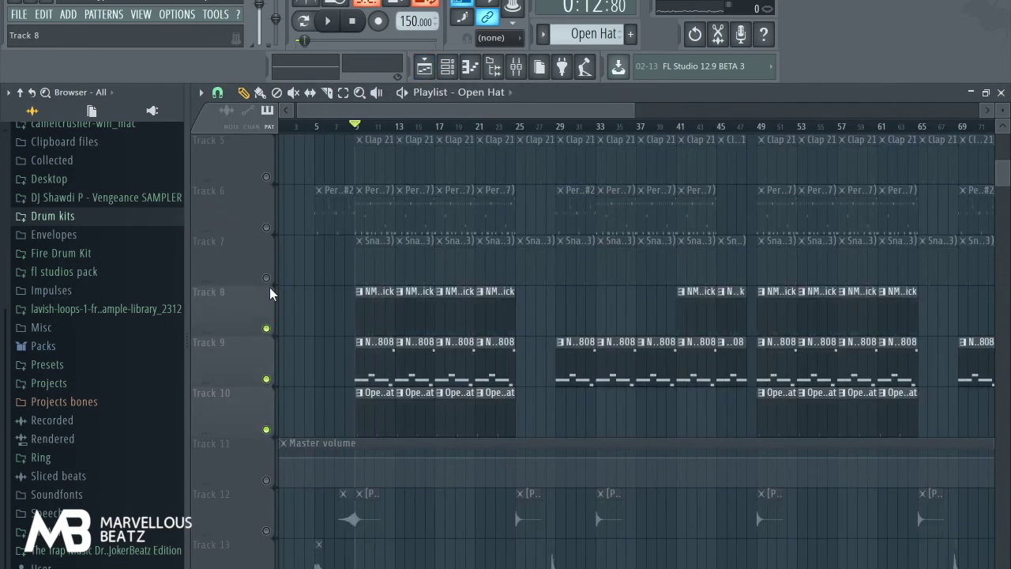
left_click(266, 277)
left_click(266, 228)
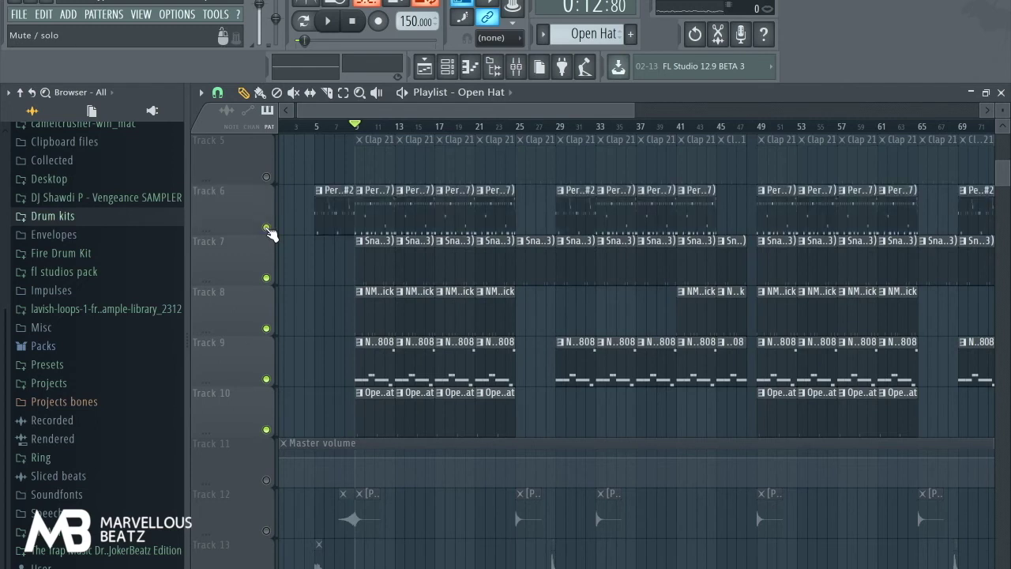
left_click(266, 176)
Play the beat from bar 5 through bar 11, then stop
left_click(316, 128)
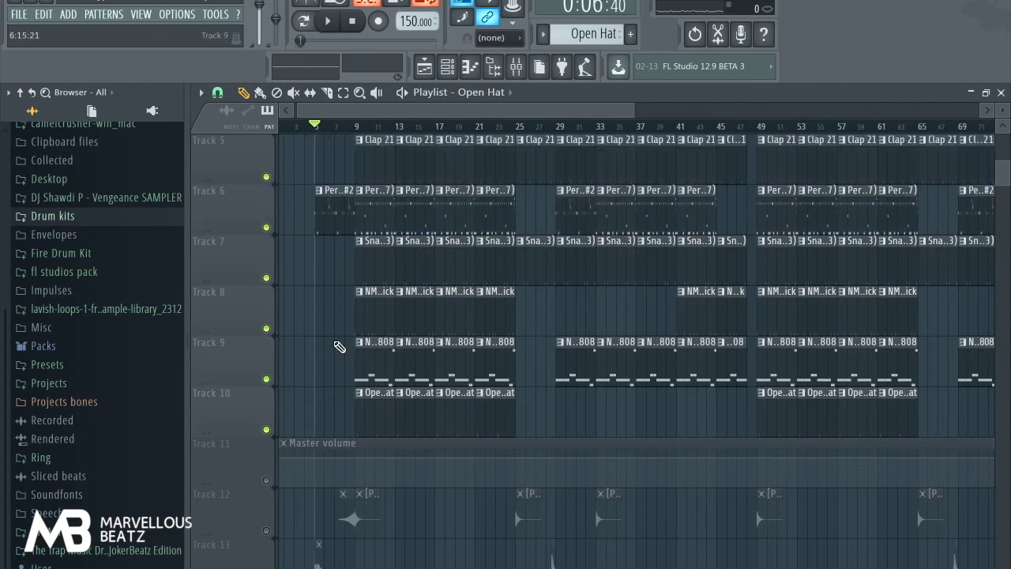
key("space")
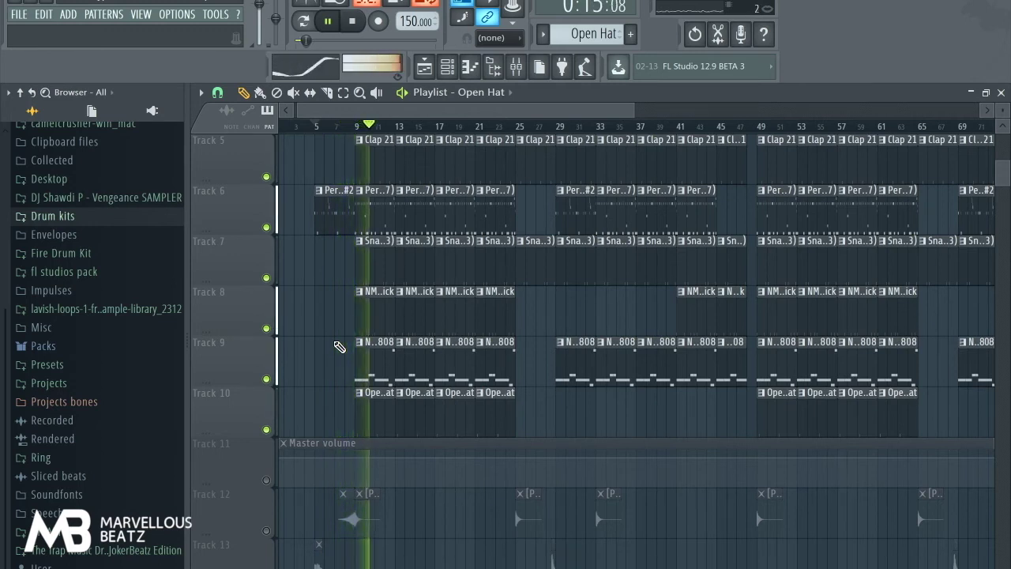
scroll(340, 348, "up", 1)
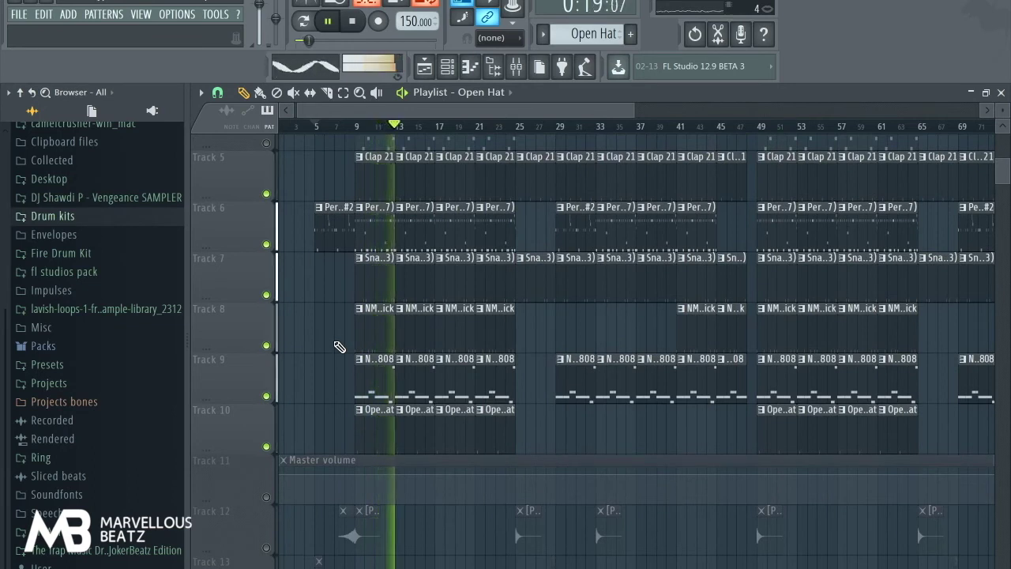
key("space")
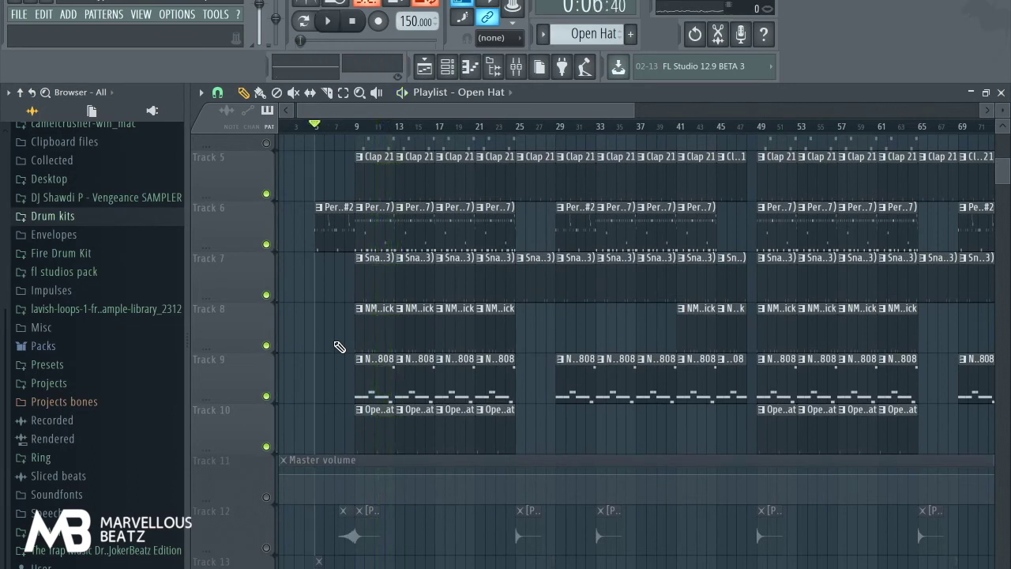
Unmute the Master volume automation track and Tracks 12 and 13
scroll(340, 347, "down", 3)
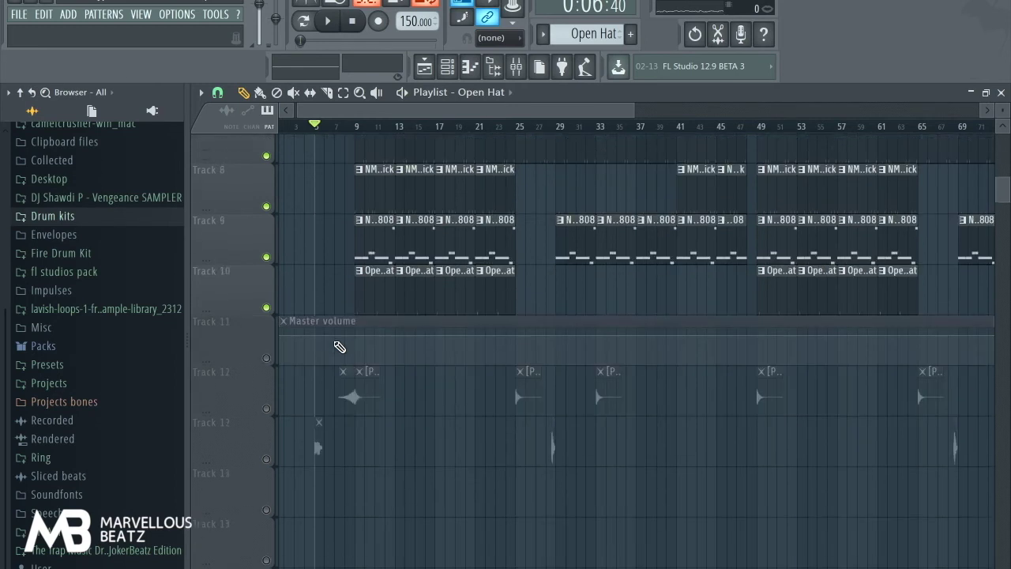
left_click(267, 348)
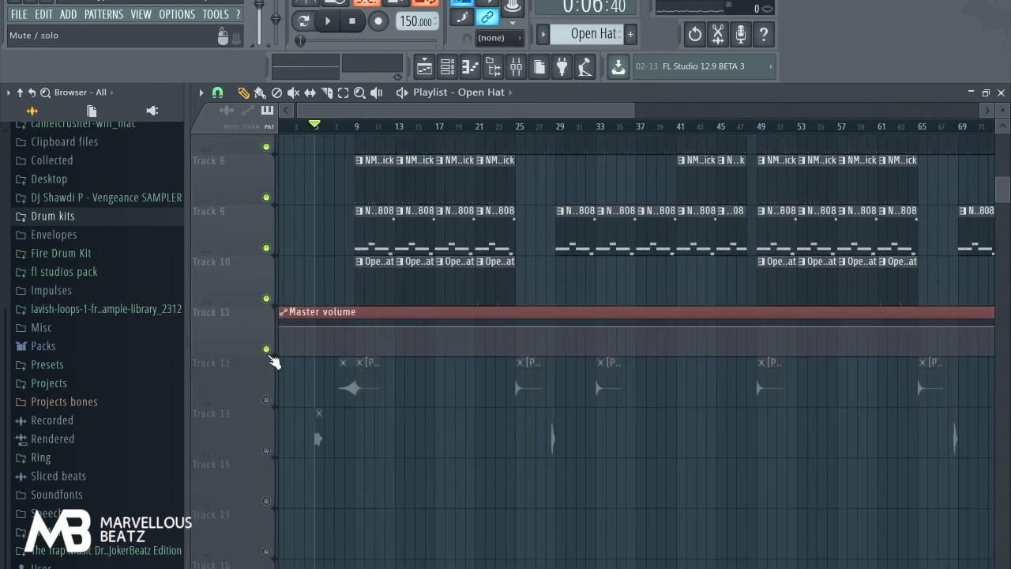
left_click(266, 399)
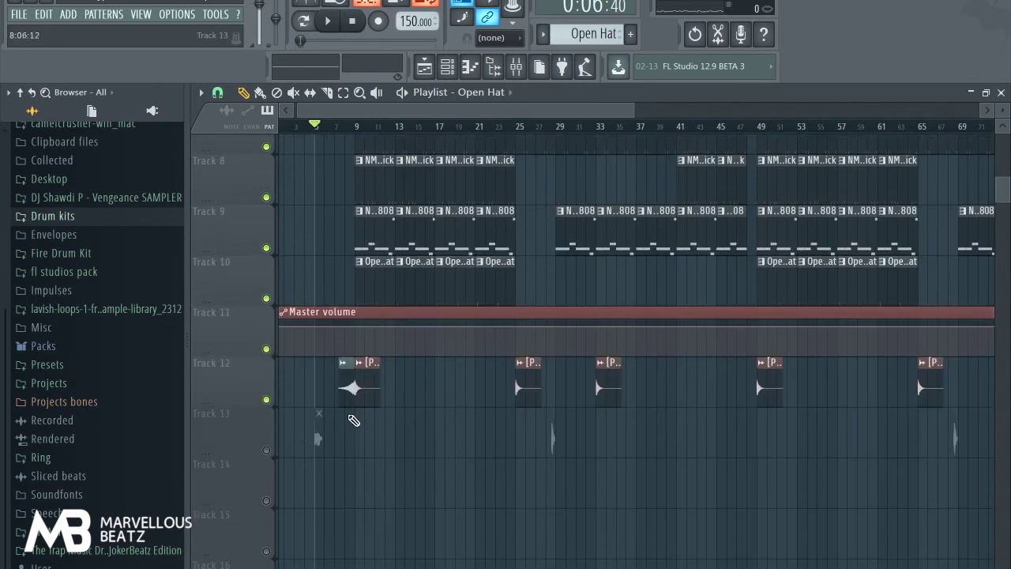
left_click(266, 450)
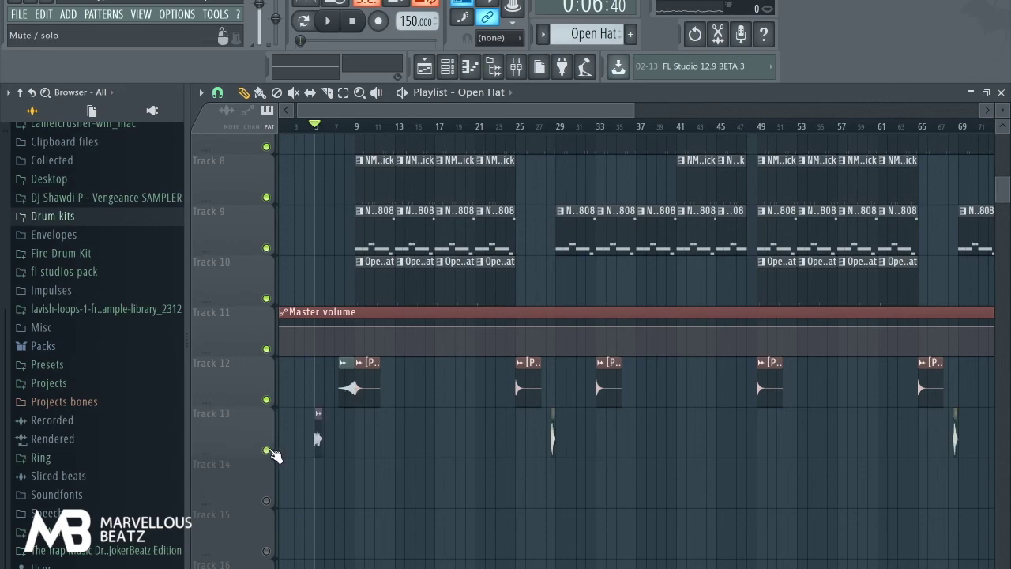
scroll(272, 454, "up", 5)
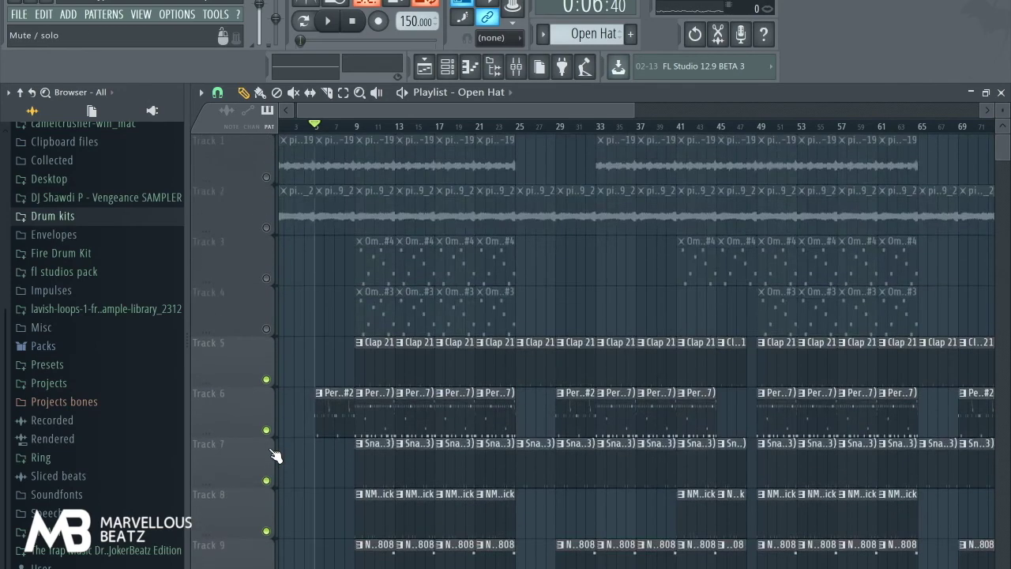
scroll(305, 132, "down", 3)
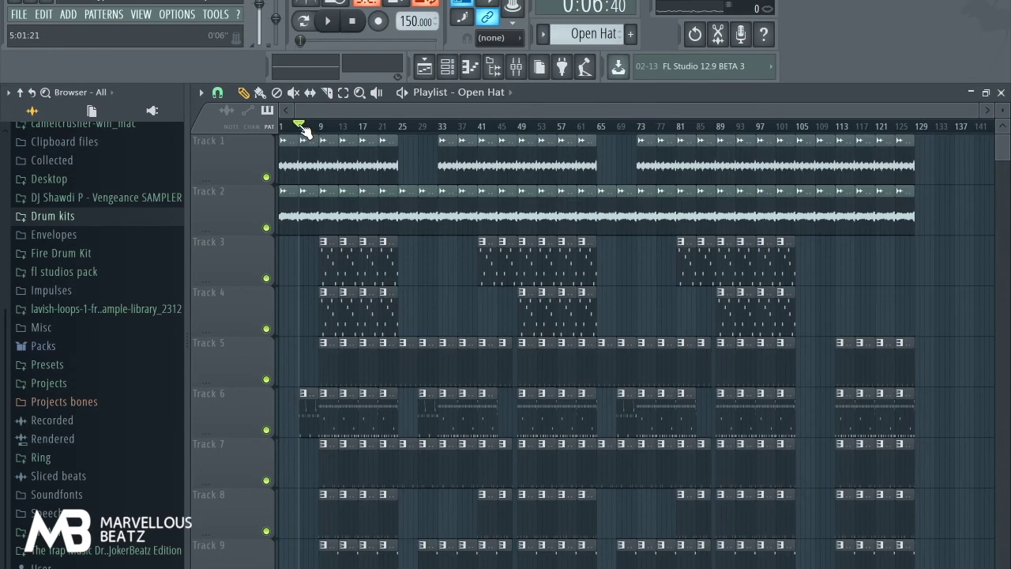
Drag the playhead back to bar 1, at 0:00:00
left_click_drag(305, 132, 267, 131)
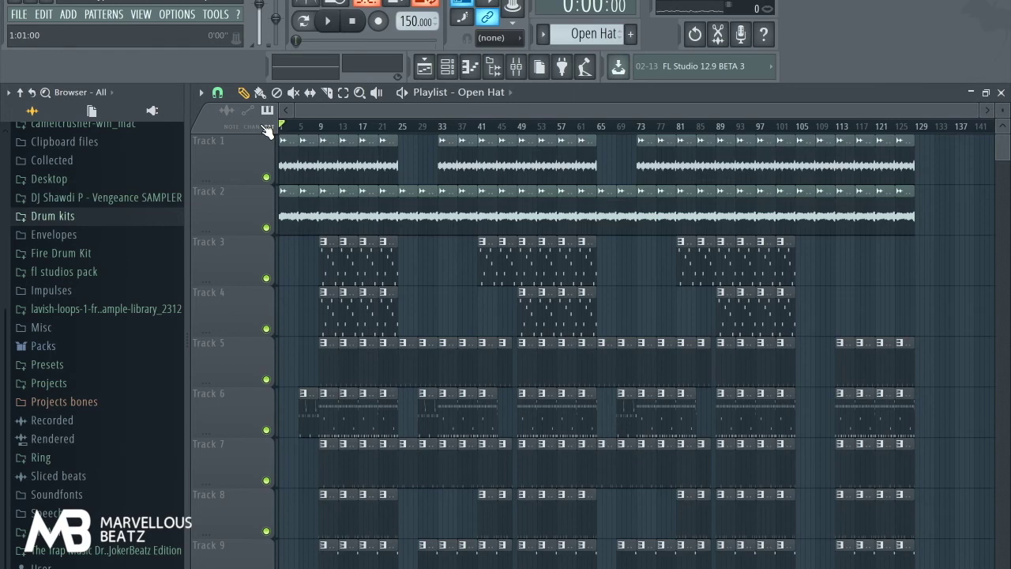